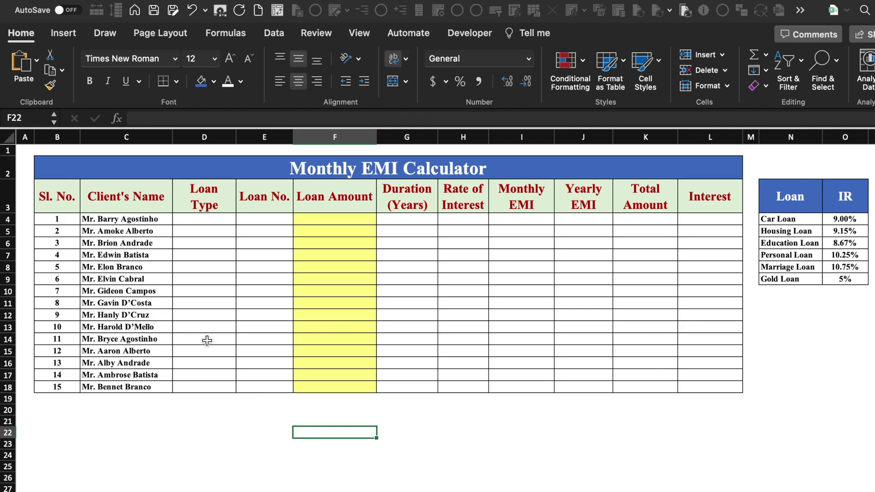
# Review the EMI calculator's column headers and the loan types with their interest rates in the side table
pyautogui.click(134, 198)
pyautogui.click(203, 203)
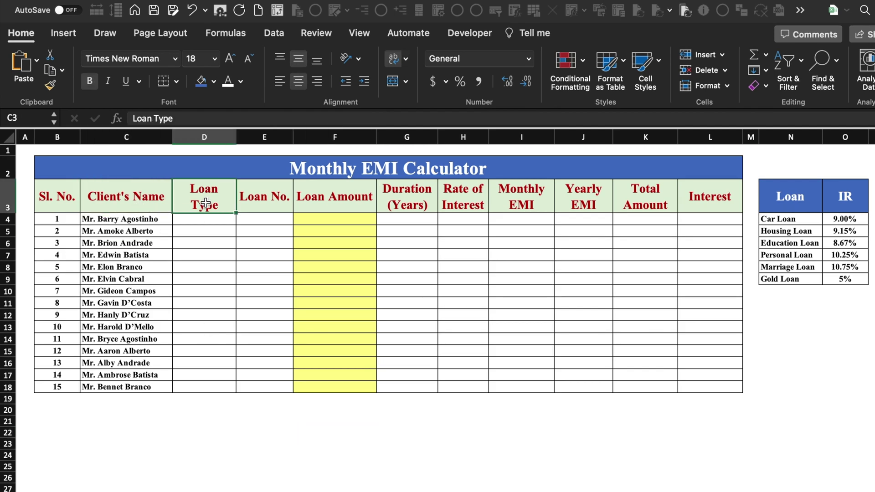
pyautogui.click(261, 201)
pyautogui.click(319, 202)
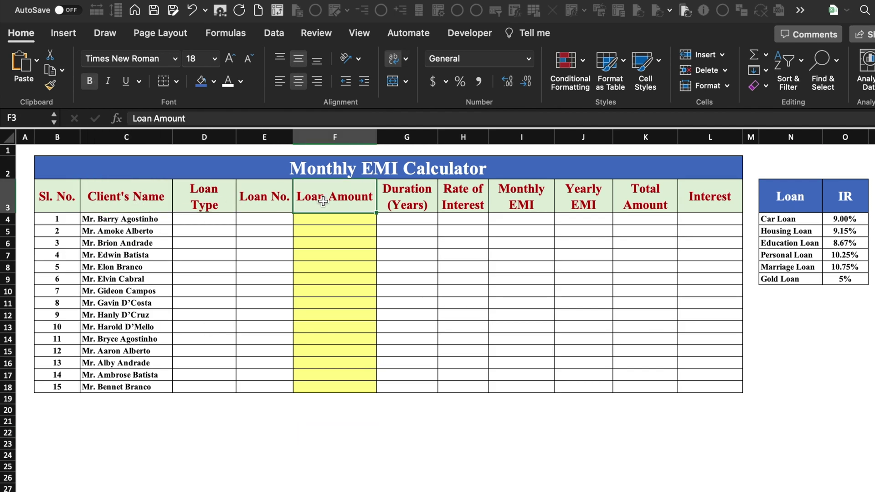
pyautogui.hscroll(5, 445, 261)
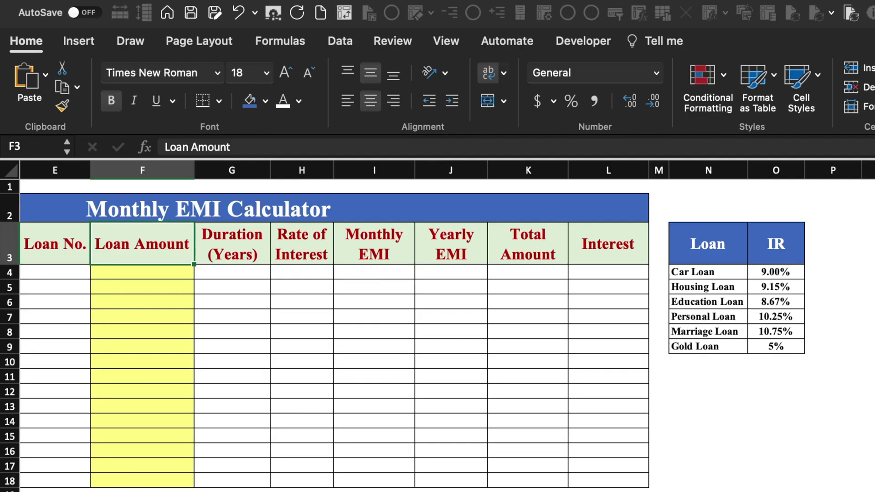
pyautogui.click(726, 242)
pyautogui.click(733, 273)
pyautogui.click(731, 289)
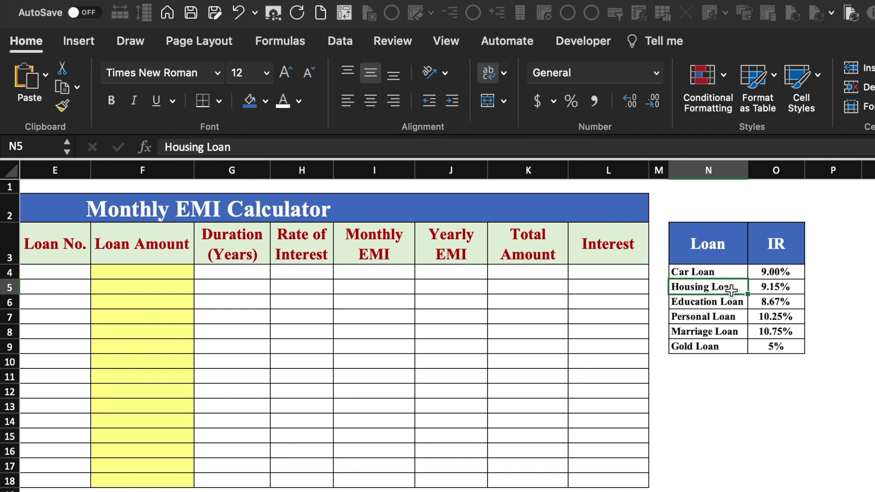
pyautogui.click(780, 288)
pyautogui.click(798, 329)
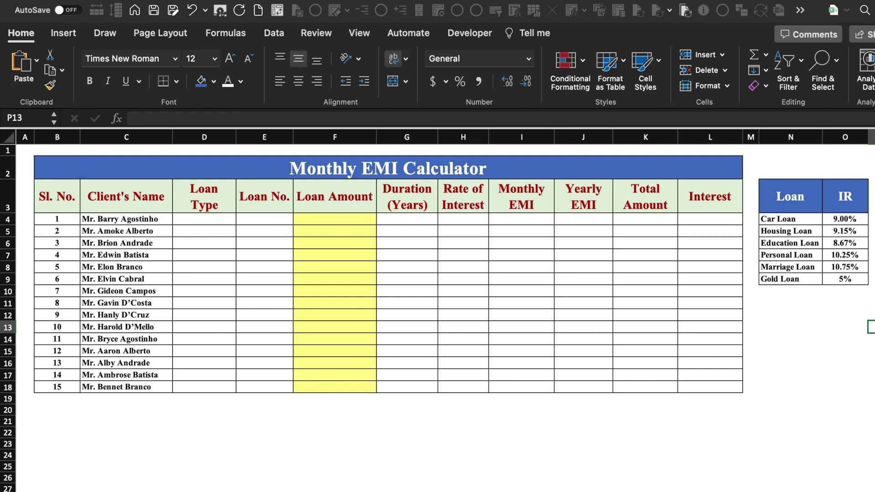
# Pick Car Loan as the first client's loan type in D4, and change it to Personal Loan
pyautogui.click(230, 220)
pyautogui.click(242, 220)
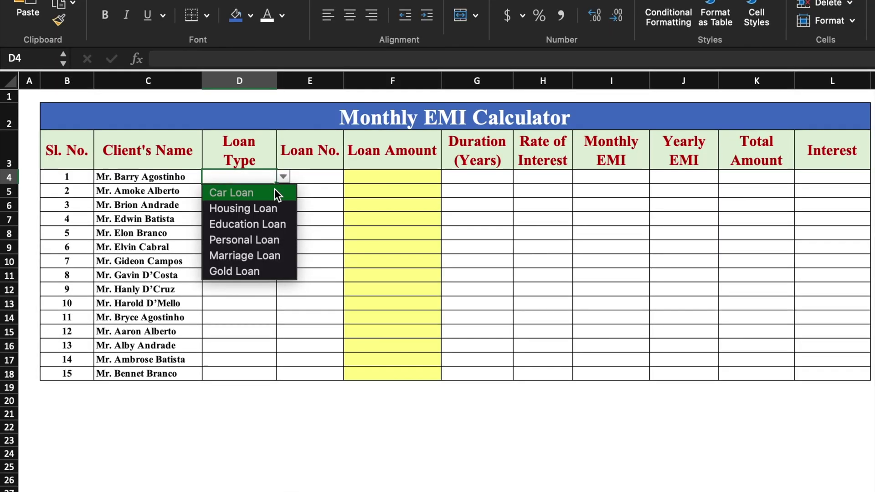
pyautogui.click(235, 230)
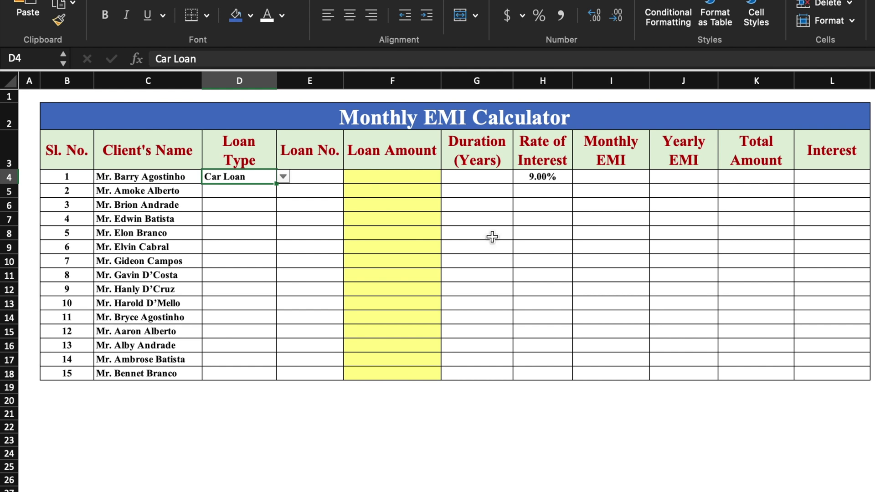
pyautogui.click(283, 177)
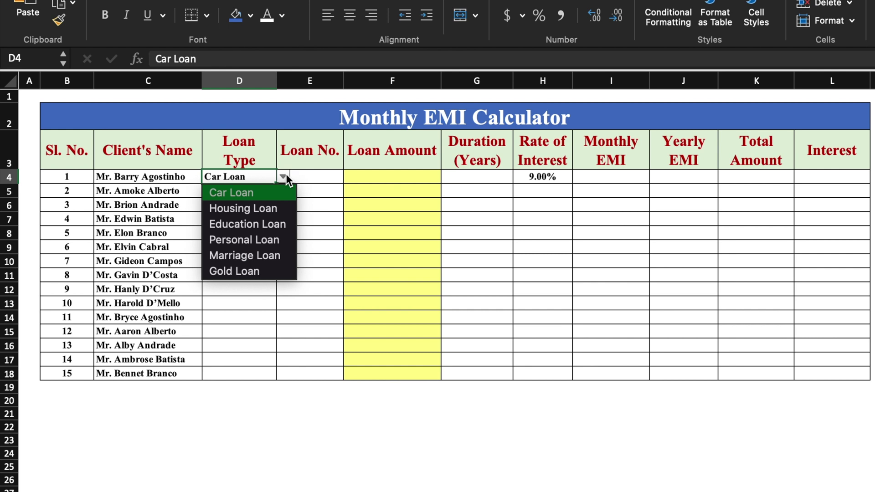
pyautogui.click(284, 237)
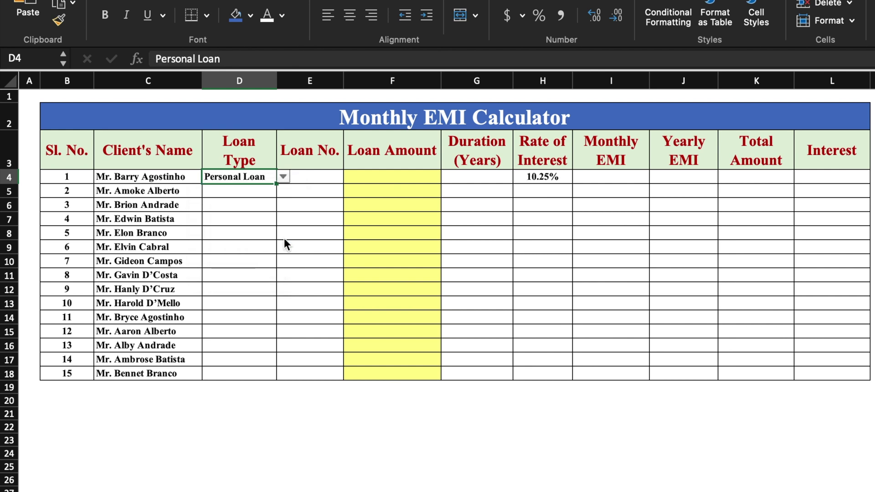
# Enter the first client's loan number in E4 and a loan amount of 2500000 in F4
pyautogui.click(314, 177)
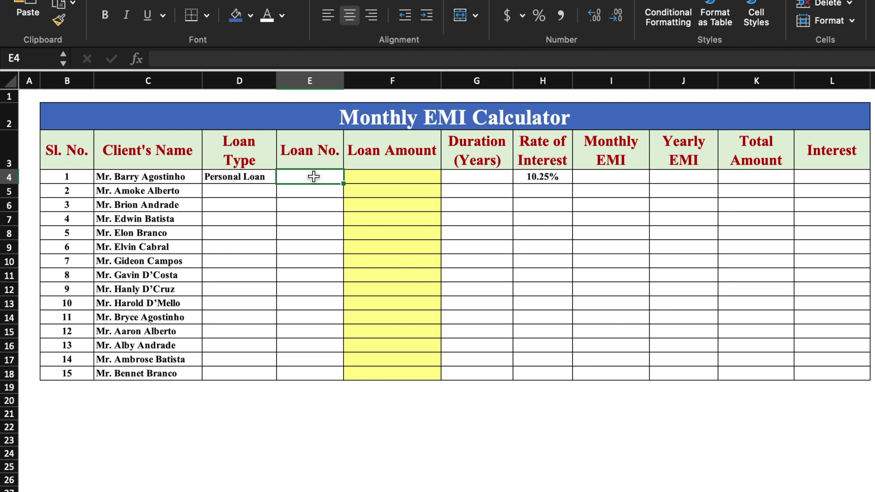
pyautogui.write('123')
pyautogui.click(390, 176)
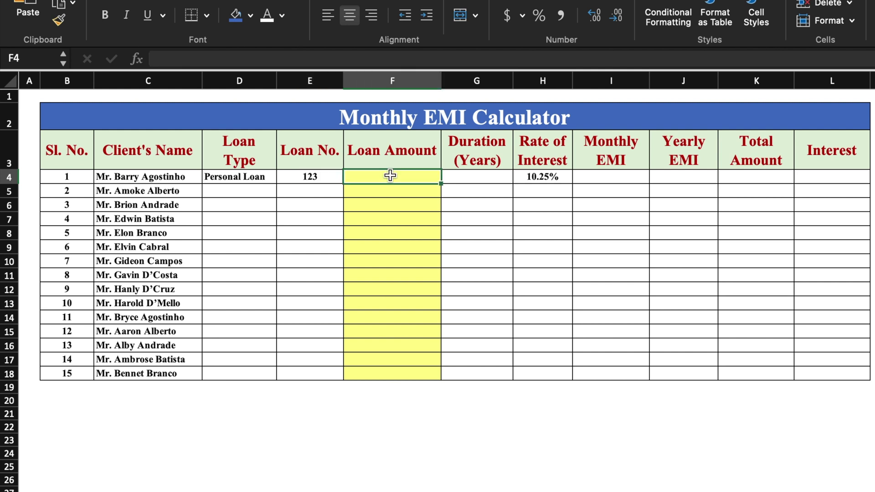
pyautogui.write('2500000')
pyautogui.press('Return')
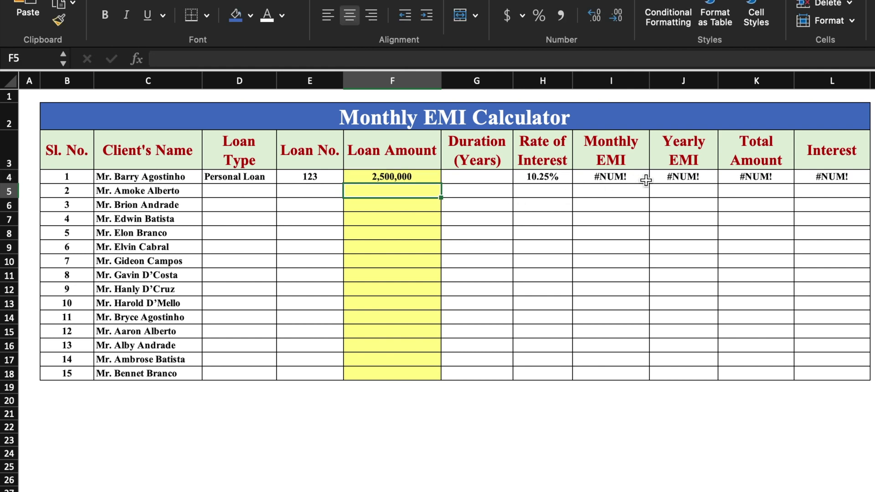
# Choose a duration of 10 years for the first client in G4
pyautogui.click(484, 176)
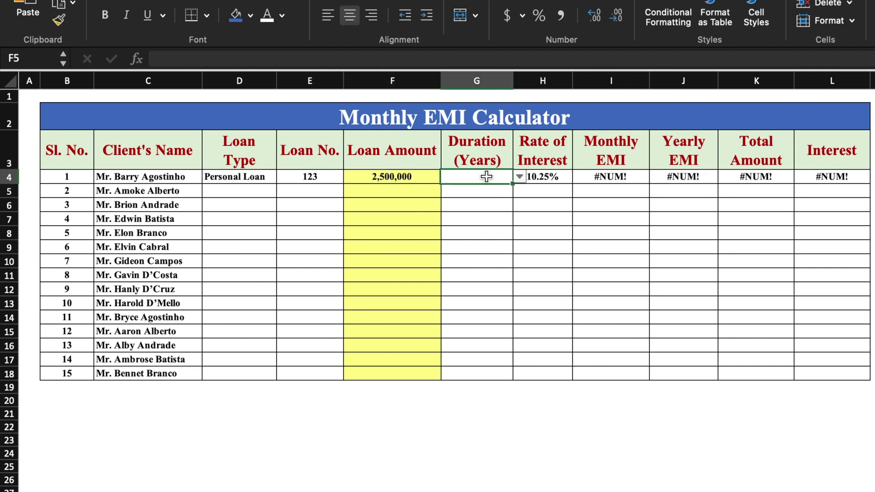
pyautogui.click(519, 176)
pyautogui.click(458, 335)
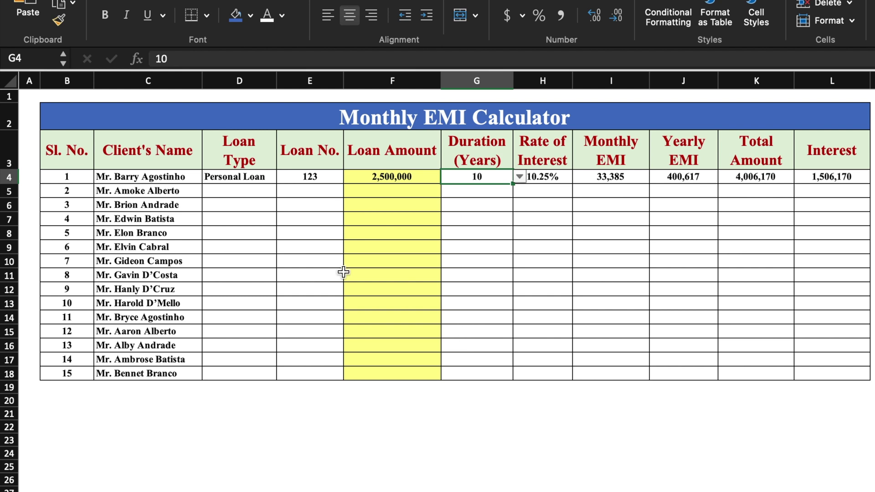
pyautogui.click(258, 176)
pyautogui.click(283, 177)
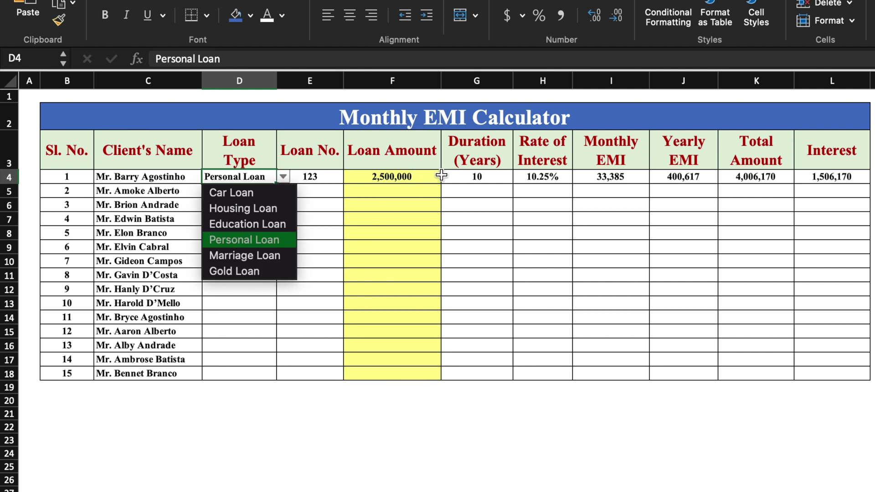
pyautogui.click(478, 178)
pyautogui.click(506, 176)
pyautogui.click(520, 176)
pyautogui.press('Escape')
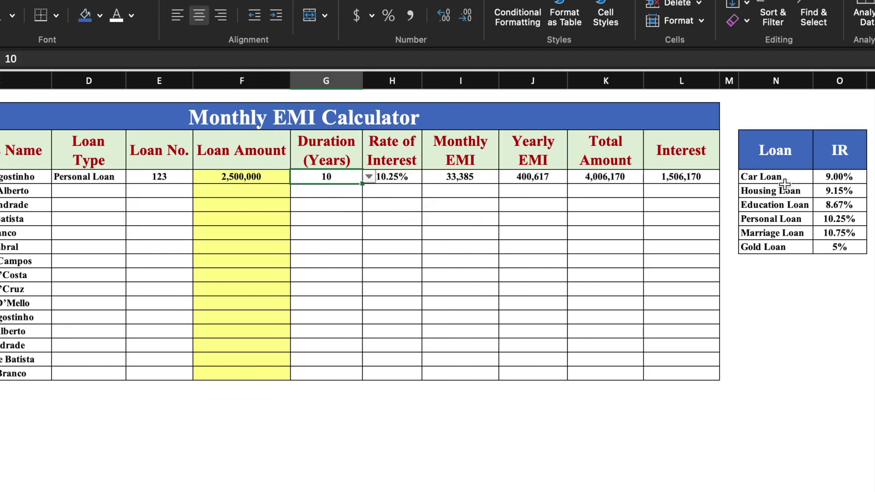
# Set the Personal Loan interest rate in the side table to 8%
pyautogui.click(842, 177)
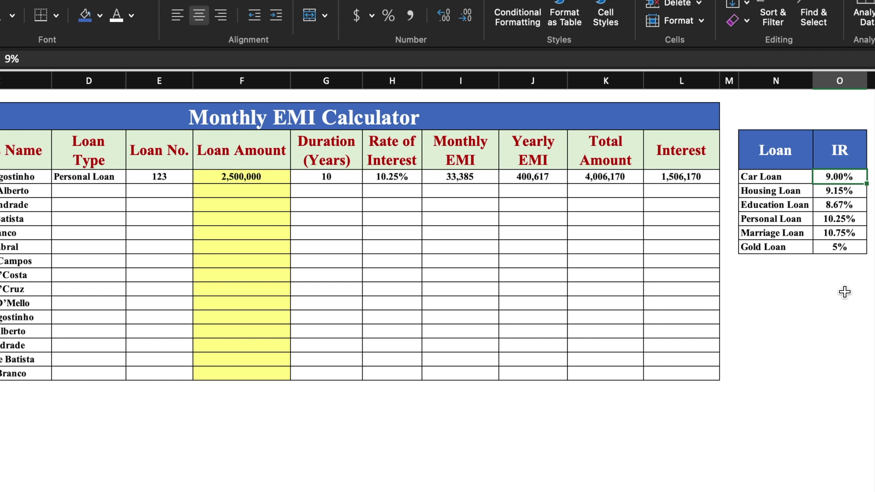
pyautogui.click(841, 219)
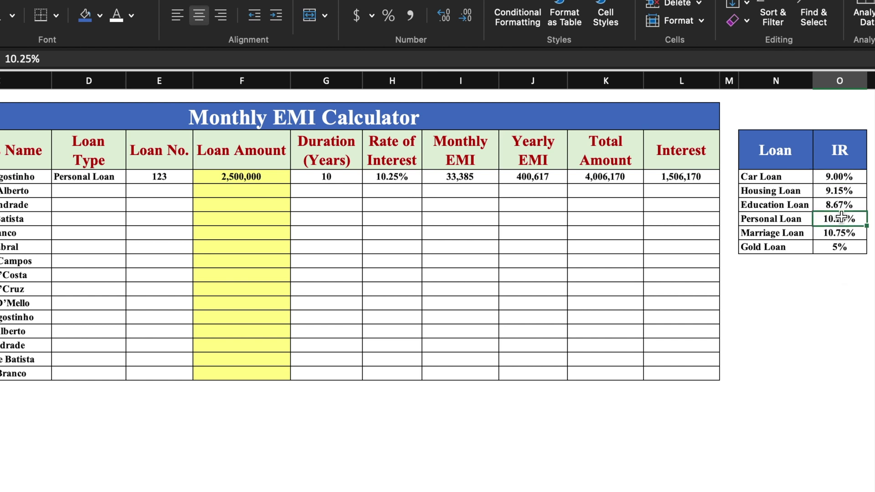
pyautogui.write('8%')
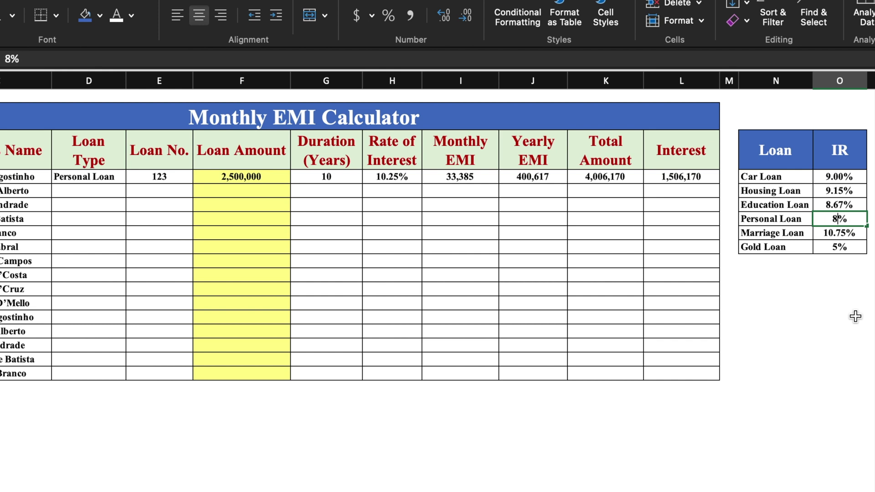
pyautogui.click(856, 317)
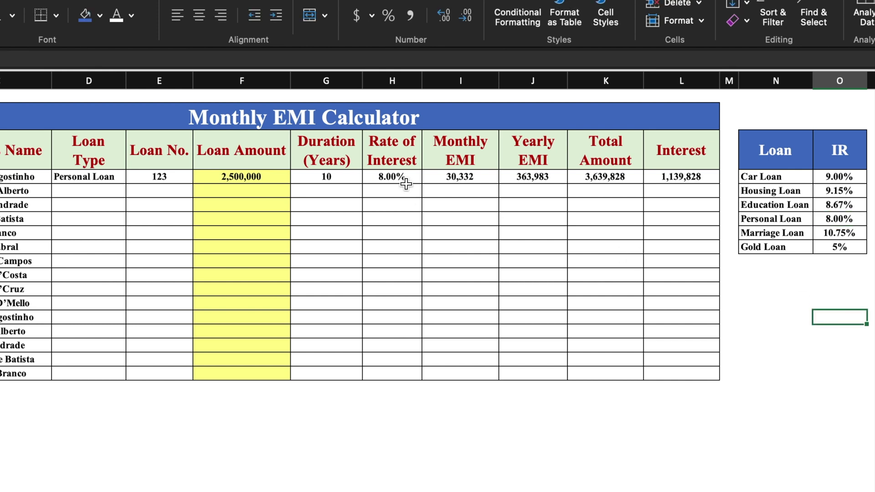
pyautogui.press('Up')
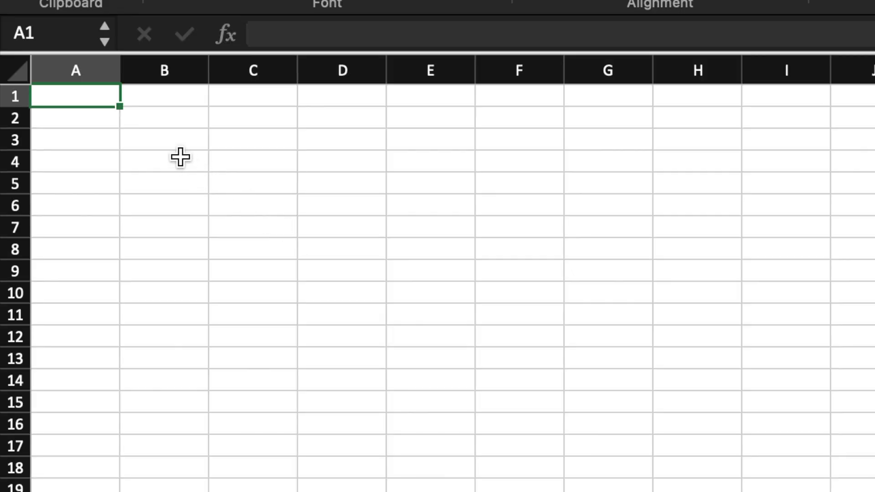
# On the blank sheet, enter the headers Sl. No., Client's Name and Loan Type in B3 to D3
pyautogui.click(171, 144)
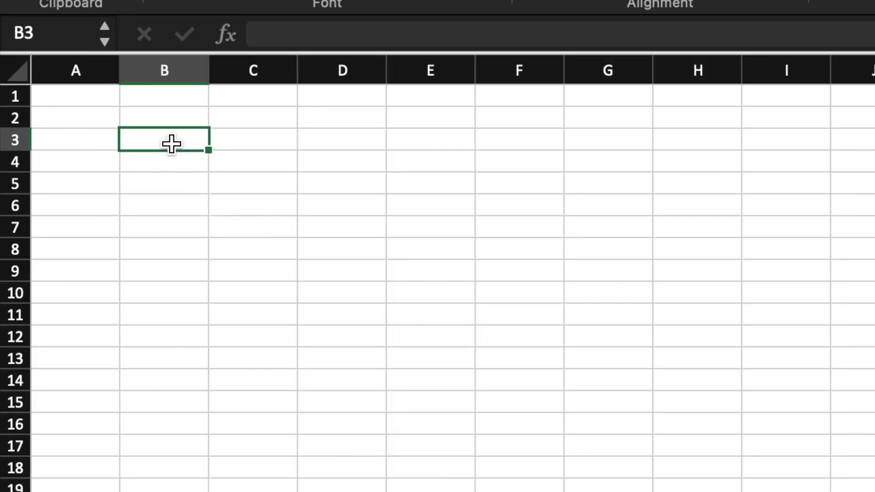
pyautogui.write('Sl. No.')
pyautogui.press('Tab')
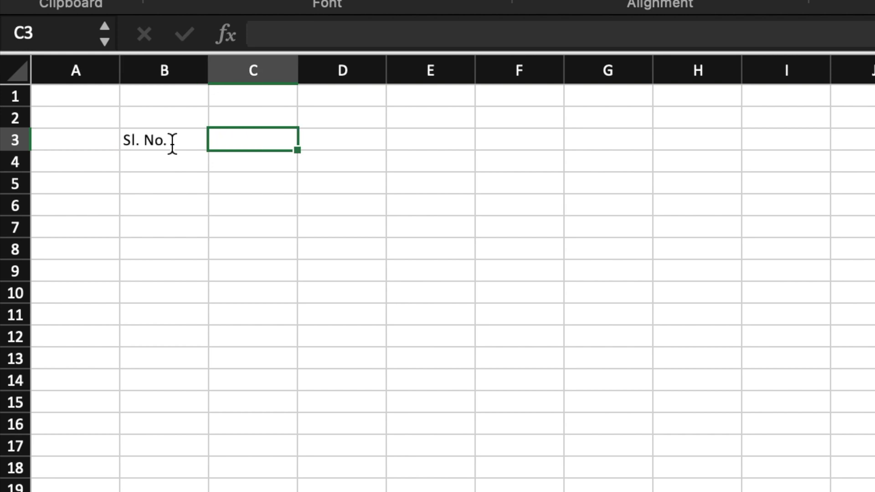
pyautogui.write("Client's Name")
pyautogui.press('Tab')
pyautogui.write('Loan Type')
pyautogui.press('Tab')
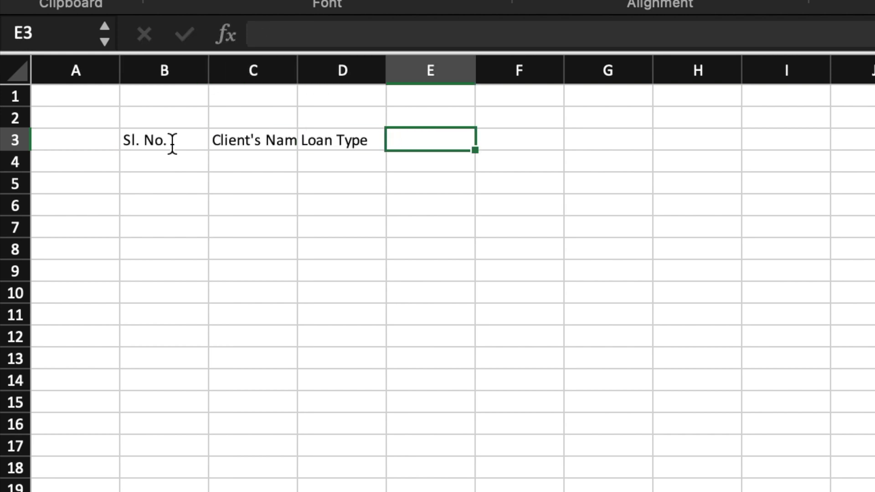
# Continue the header row with Loan No., Loan Amout and Duration (Years) in E3 to G3
pyautogui.write('Loan No.')
pyautogui.press('Tab')
pyautogui.write('Loan Amout')
pyautogui.press('Tab')
pyautogui.write('Du')
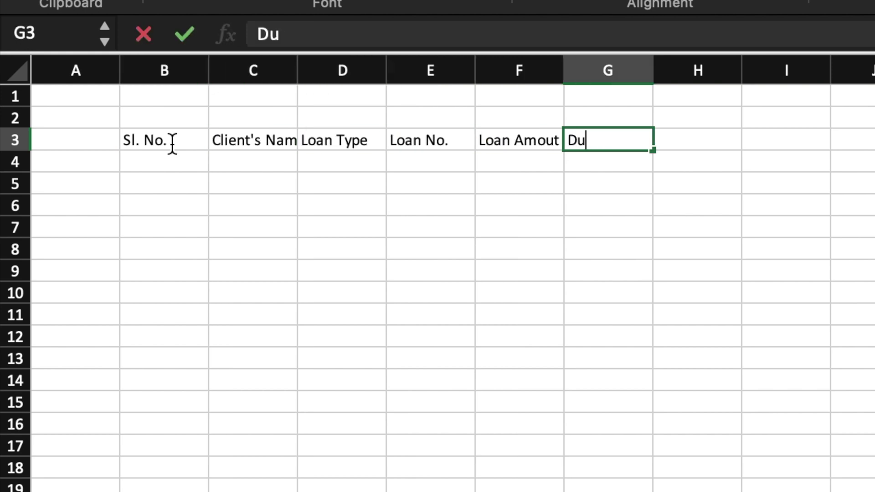
pyautogui.write('ration (Years)')
pyautogui.press('Tab')
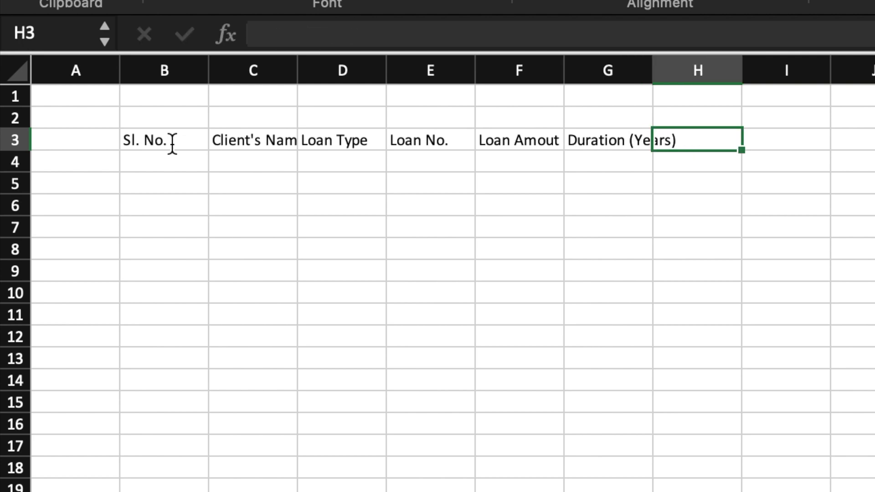
# Complete the header row with Rate of Interest, Monthly EMI, Yearly EMI, Total Amount and Interest in H3 to L3
pyautogui.write('Rate of Interest')
pyautogui.press('Tab')
pyautogui.write('Monthly EMI')
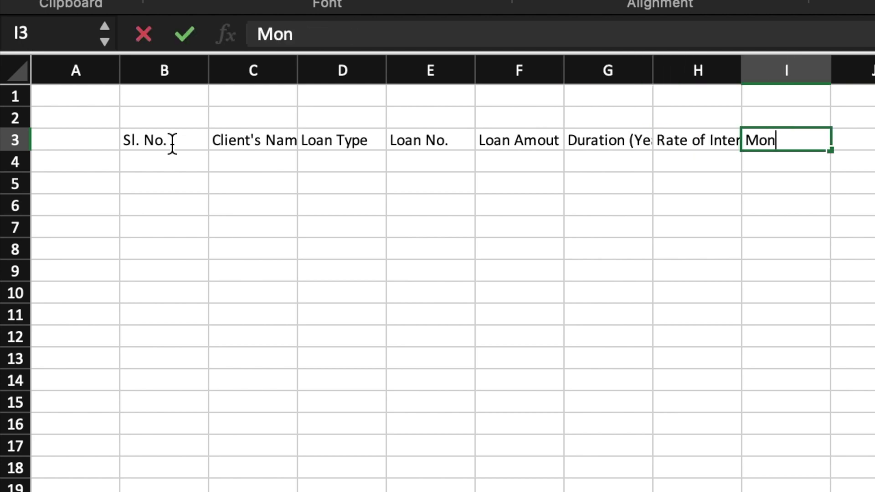
pyautogui.press('Tab')
pyautogui.write('Yearly EMI')
pyautogui.press('Tab')
pyautogui.write('Total Amount')
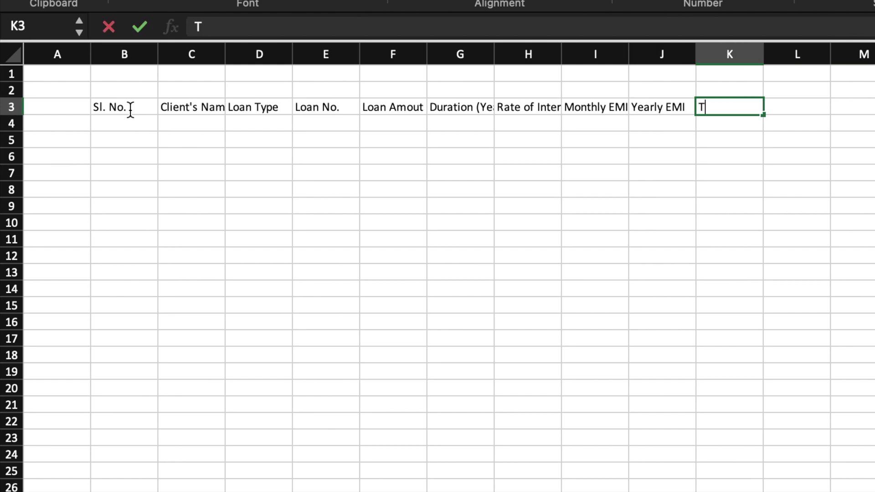
pyautogui.press('Tab')
pyautogui.write('Interest')
pyautogui.press('Tab')
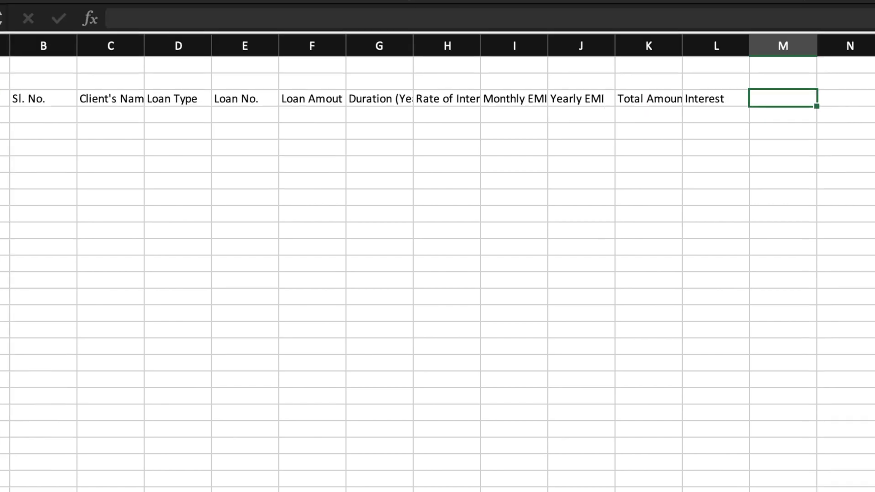
# Autofit the header columns' widths and set the whole sheet's font to Times New Roman
pyautogui.doubleClick(413, 46)
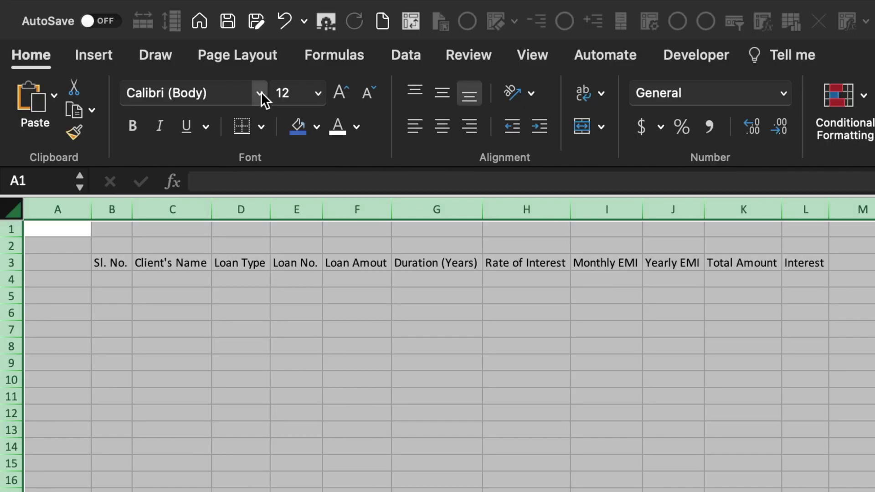
pyautogui.click(261, 92)
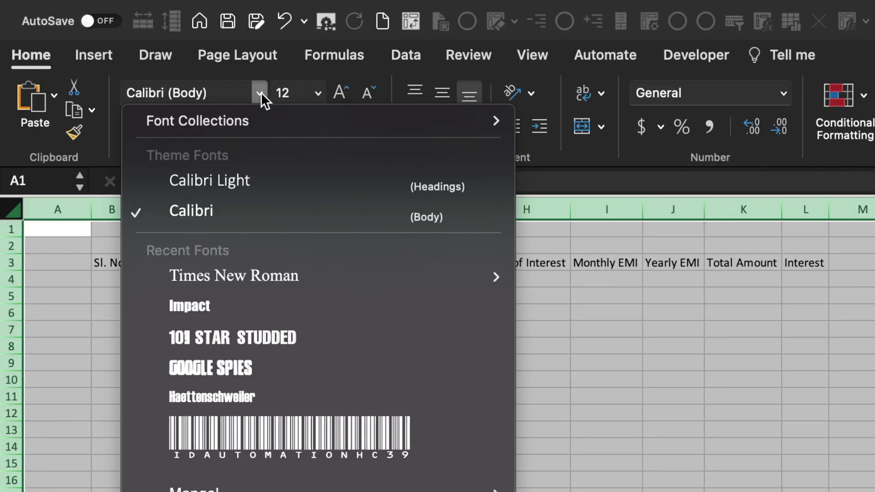
pyautogui.press('Escape')
pyautogui.click(527, 362)
# Enter a centred 1 in B4 and fill the serial numbers down as a series to 15 in B18
pyautogui.click(116, 279)
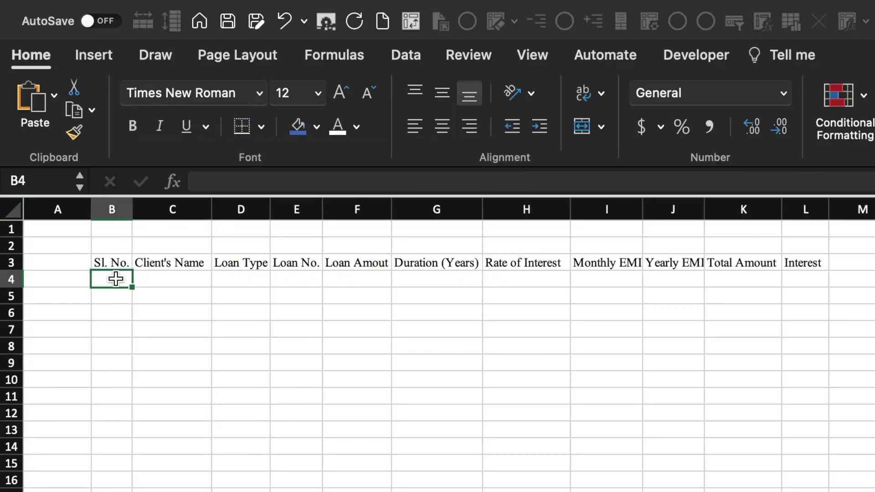
pyautogui.write('1')
pyautogui.moveTo(131, 287); pyautogui.dragTo(131, 491)
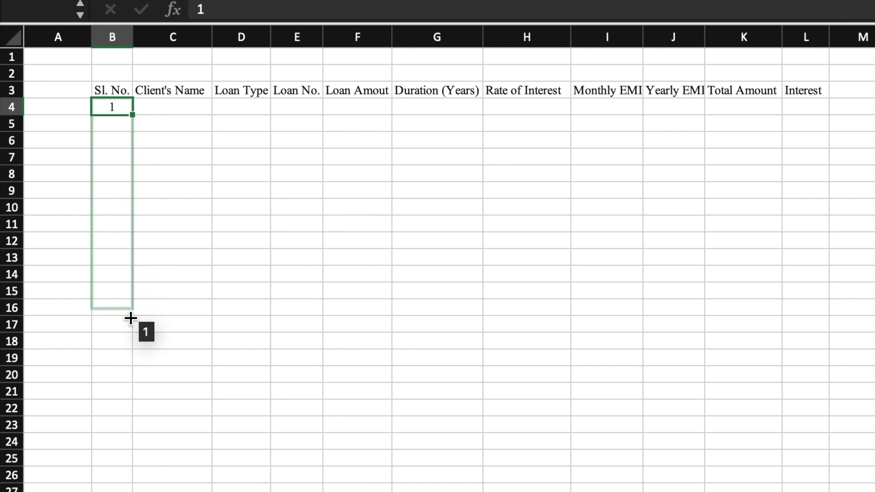
pyautogui.click(147, 380)
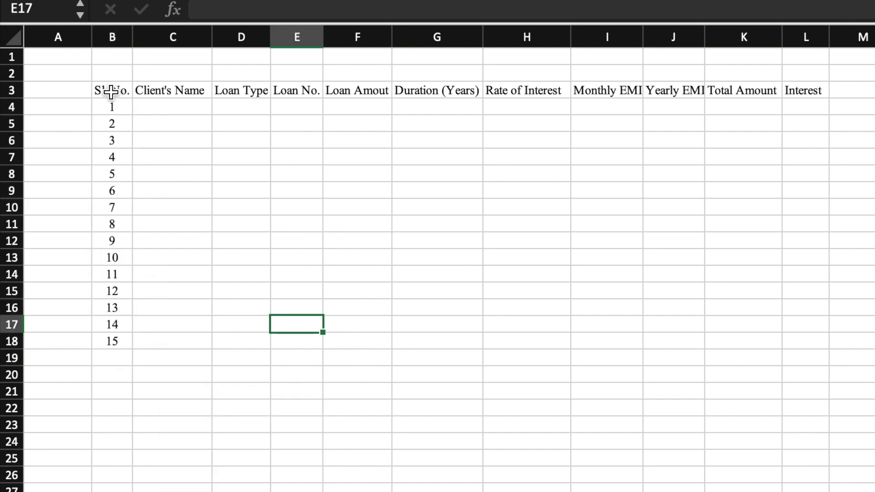
# Apply borders to every cell of the table range B3 to L18
pyautogui.moveTo(110, 87); pyautogui.dragTo(806, 341)
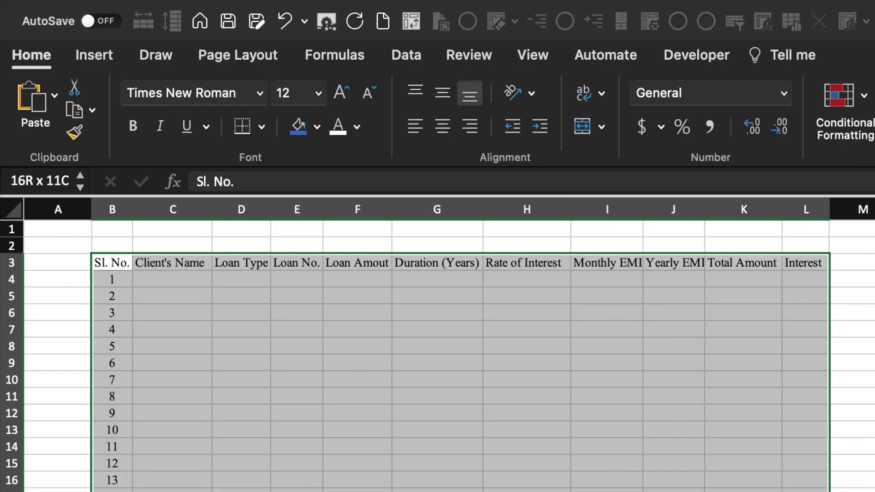
pyautogui.click(261, 126)
pyautogui.click(313, 318)
# Merge and centre B2 to L2 above the headers and enter the title Montly EMI Calculator
pyautogui.moveTo(114, 245); pyautogui.dragTo(789, 250)
pyautogui.moveTo(789, 218); pyautogui.dragTo(787, 214)
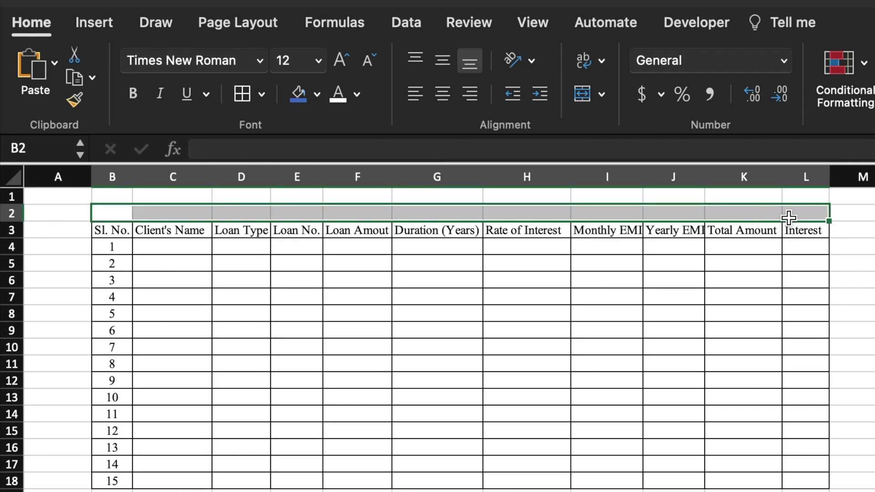
pyautogui.click(584, 96)
pyautogui.write('Montly EMI Calculator')
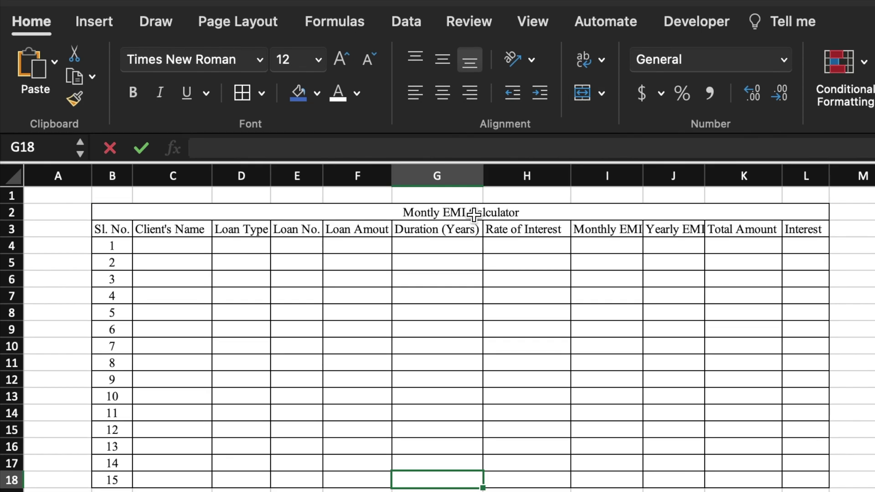
pyautogui.press('Return')
# Give the title in B2 a blue fill and white text, and enlarge its font
pyautogui.click(299, 94)
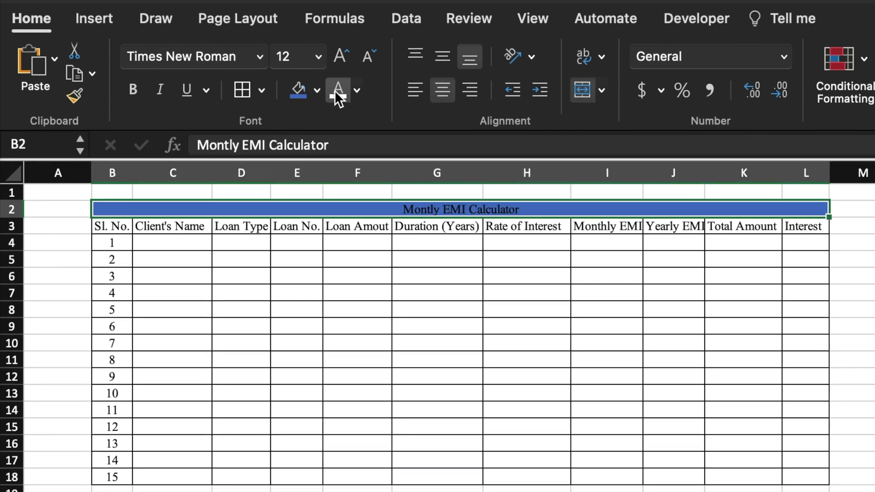
pyautogui.click(338, 93)
pyautogui.click(340, 54)
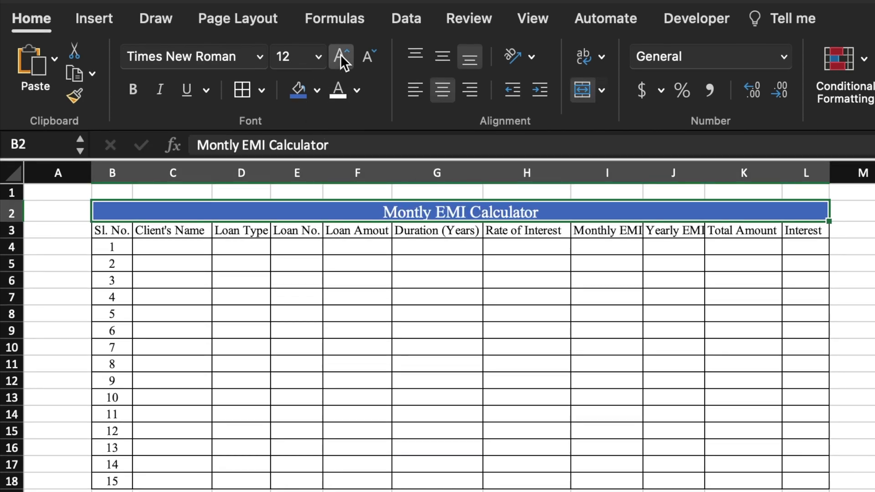
pyautogui.click(340, 54)
pyautogui.click(340, 54)
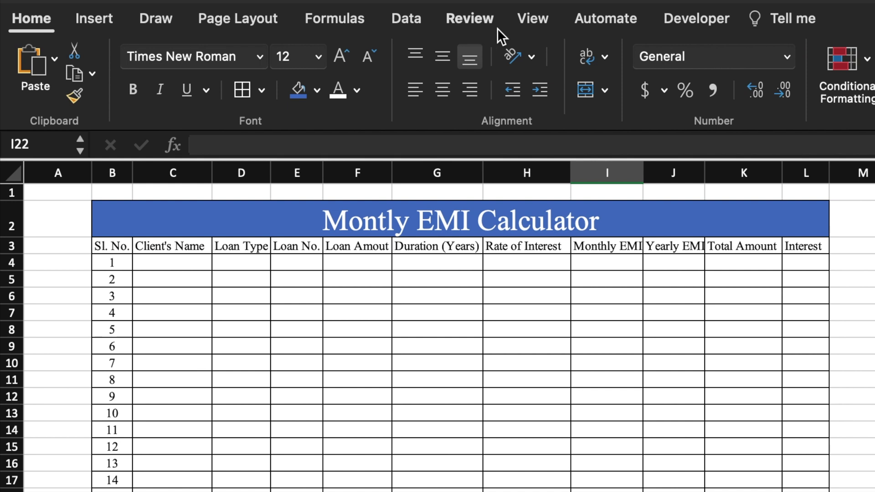
# Hide the sheet's gridlines
pyautogui.click(534, 18)
pyautogui.click(524, 68)
pyautogui.click(455, 154)
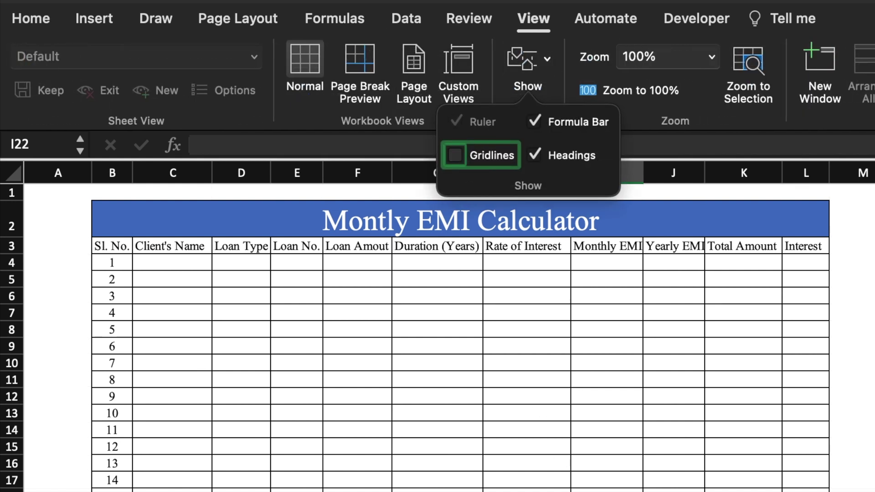
pyautogui.press('Escape')
# Fill the header cells B3 to L3 with light green and enlarge their font to 18
pyautogui.moveTo(104, 246); pyautogui.dragTo(803, 246)
pyautogui.click(32, 19)
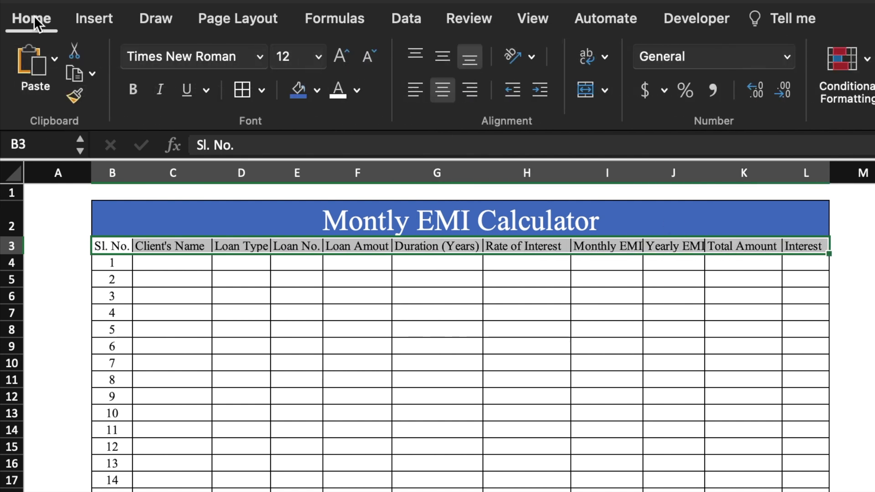
pyautogui.click(318, 90)
pyautogui.click(469, 205)
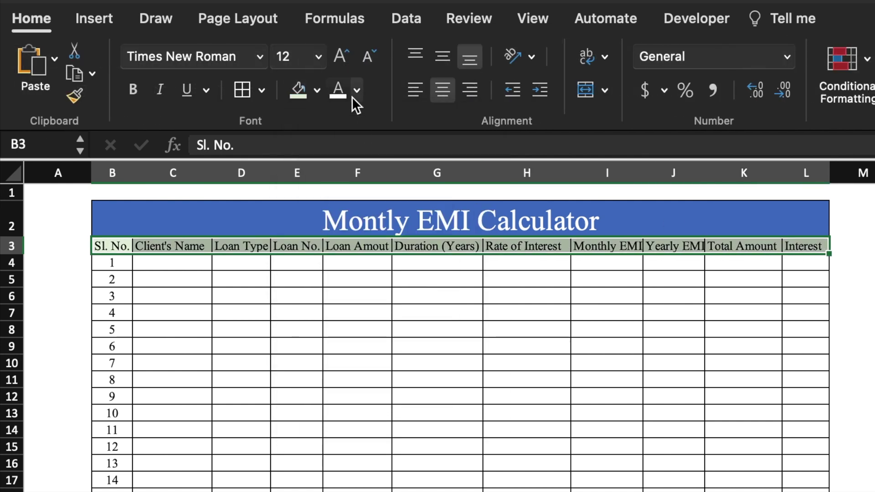
pyautogui.click(340, 57)
pyautogui.click(341, 57)
pyautogui.click(340, 57)
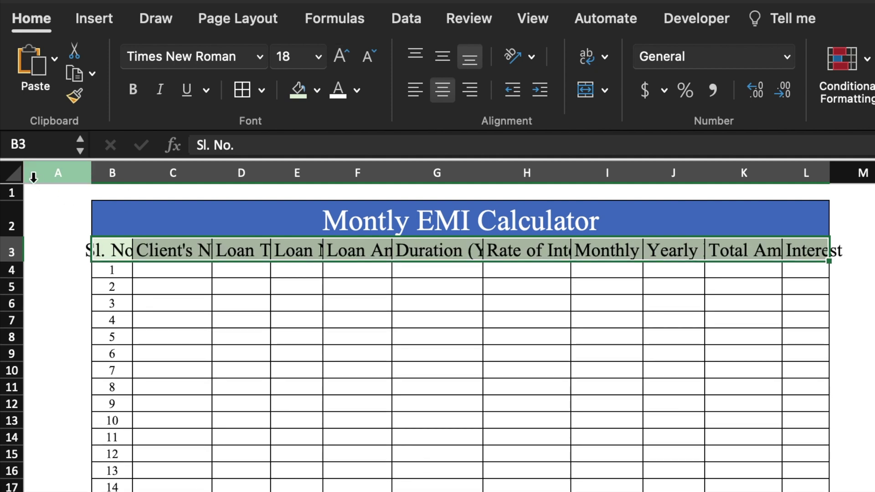
# Autofit all column widths on the sheet to the enlarged headers
pyautogui.click(15, 174)
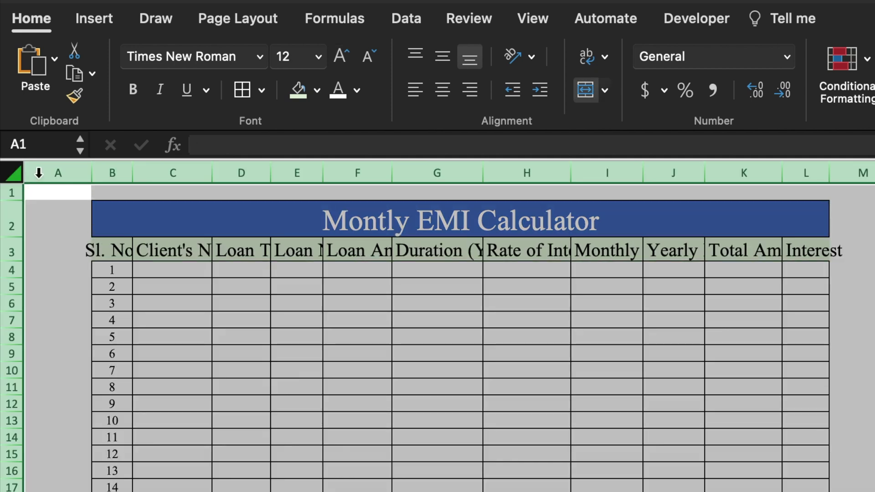
pyautogui.doubleClick(392, 172)
pyautogui.click(632, 417)
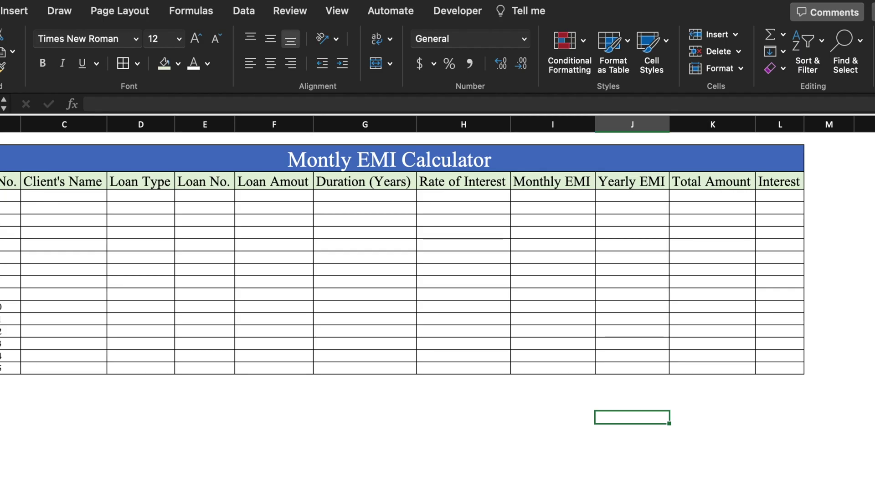
# Enter Loan in N4 and IR in O4 as centred side-table headers with blue fill and white text
pyautogui.hscroll(3, 719, 196)
pyautogui.click(718, 196)
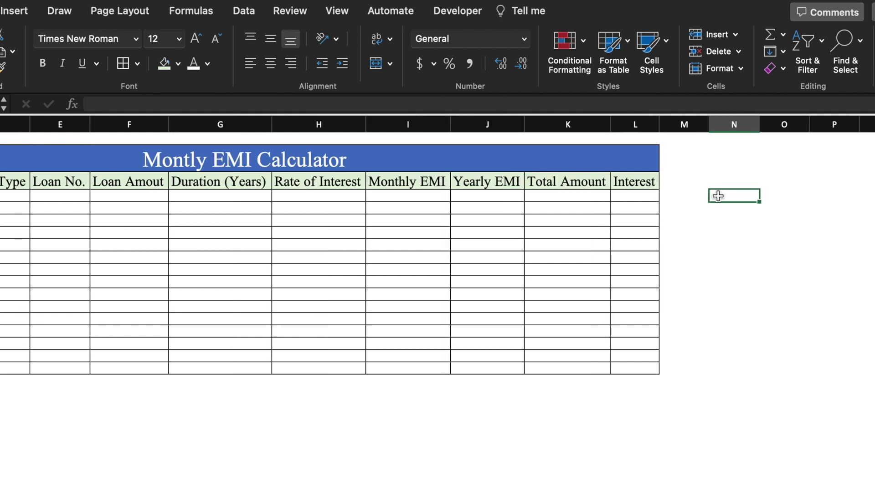
pyautogui.write('Loan')
pyautogui.click(779, 195)
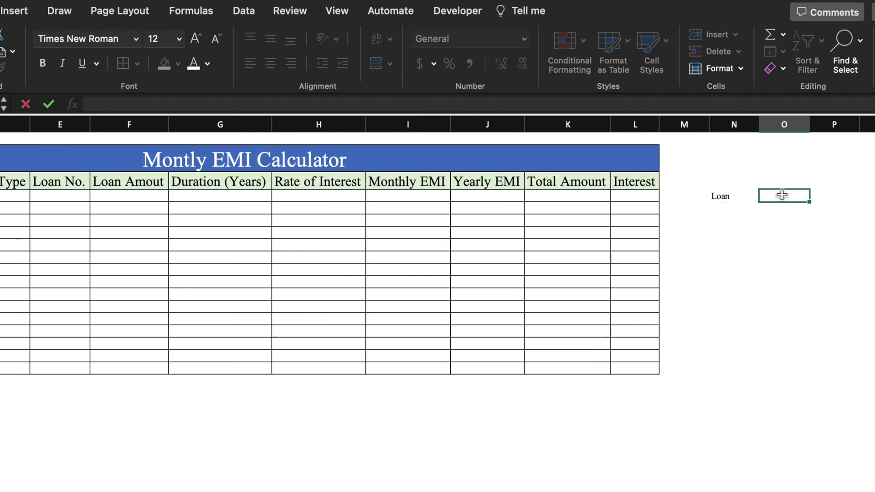
pyautogui.write('IR')
pyautogui.press('Return')
pyautogui.moveTo(719, 196); pyautogui.dragTo(784, 196)
pyautogui.click(271, 63)
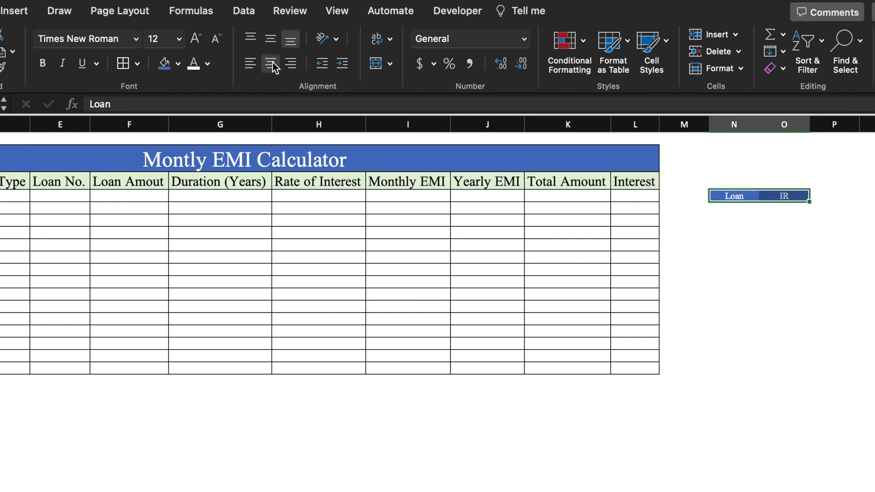
# List Car Loan, Housing Loan and Education Loan below the Loan header in N5 to N7
pyautogui.click(735, 210)
pyautogui.write('Car Loan')
pyautogui.press('Return')
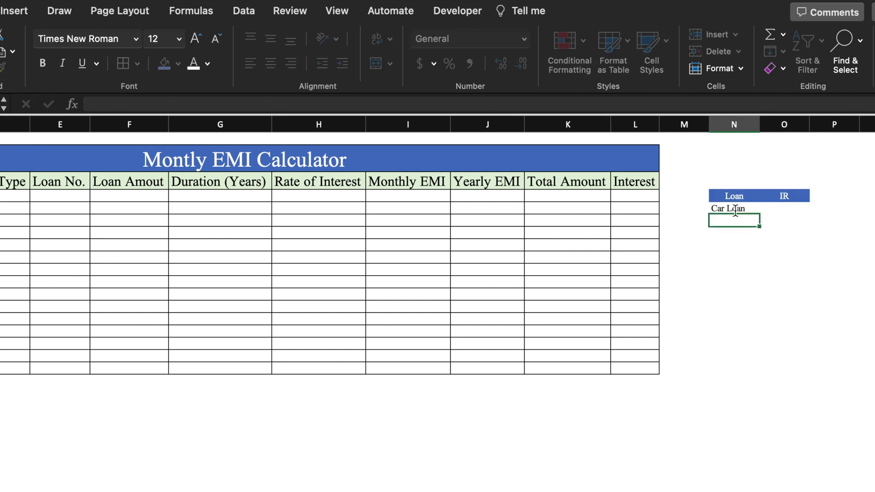
pyautogui.write('Housing Loan')
pyautogui.press('Return')
pyautogui.write('Education Loan')
pyautogui.press('Return')
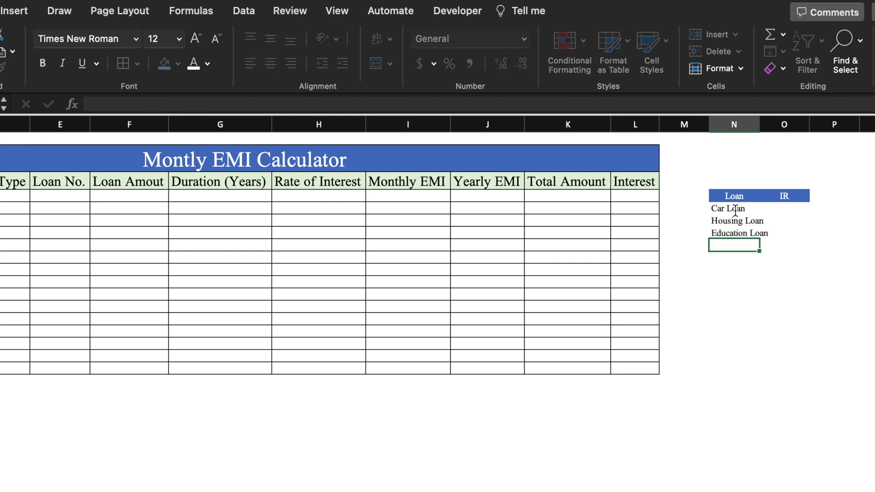
# Add Personal Loan, Marriage Loan and Gold Loan in N8 to N10 and border the whole side table
pyautogui.write('Personal Loan')
pyautogui.press('Return')
pyautogui.write('Marriage Loan')
pyautogui.press('Return')
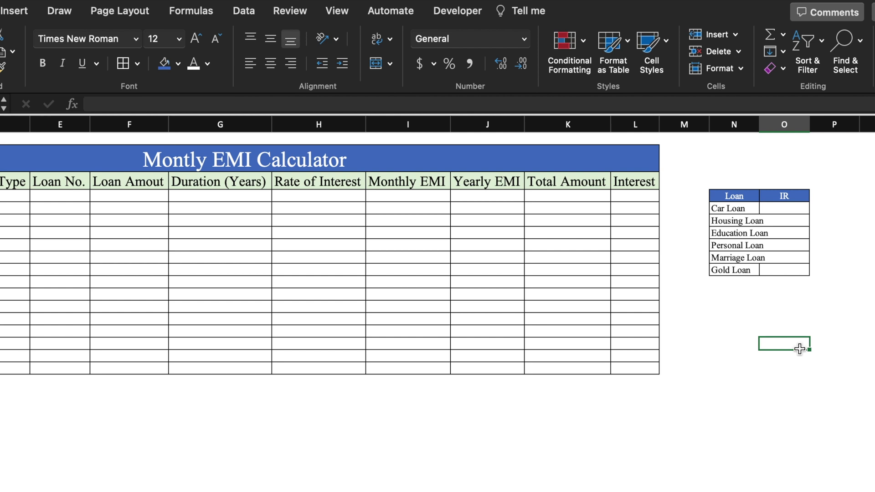
# Autofit column N to the loan names
pyautogui.doubleClick(760, 124)
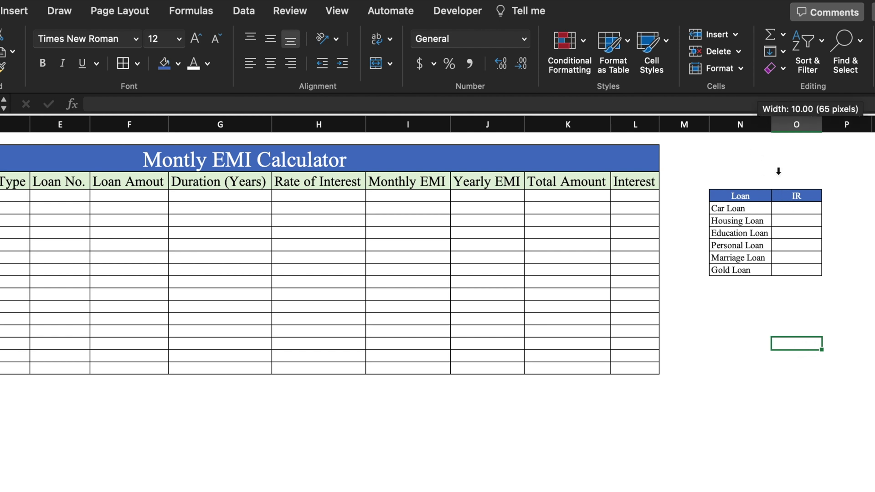
pyautogui.click(800, 209)
pyautogui.click(844, 288)
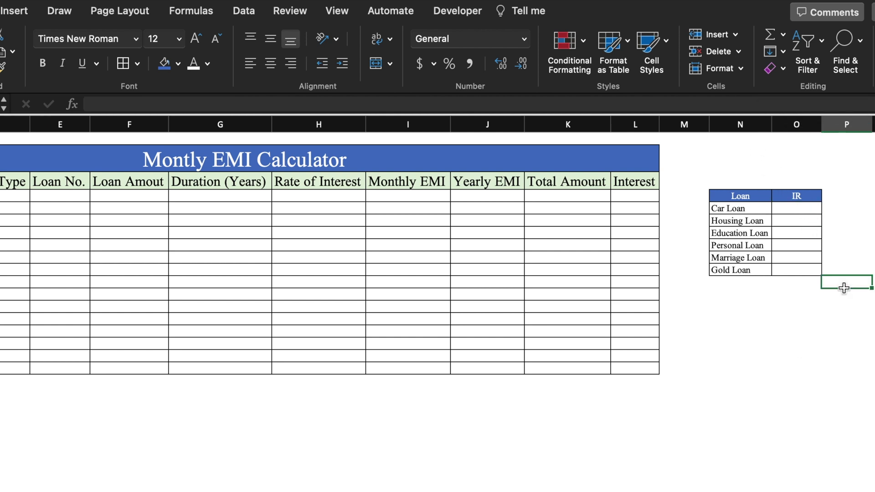
# Format O5 to O10 as percentages and enter 9% for Car Loan, Housing Loan and Education Loan
pyautogui.moveTo(805, 209); pyautogui.dragTo(804, 269)
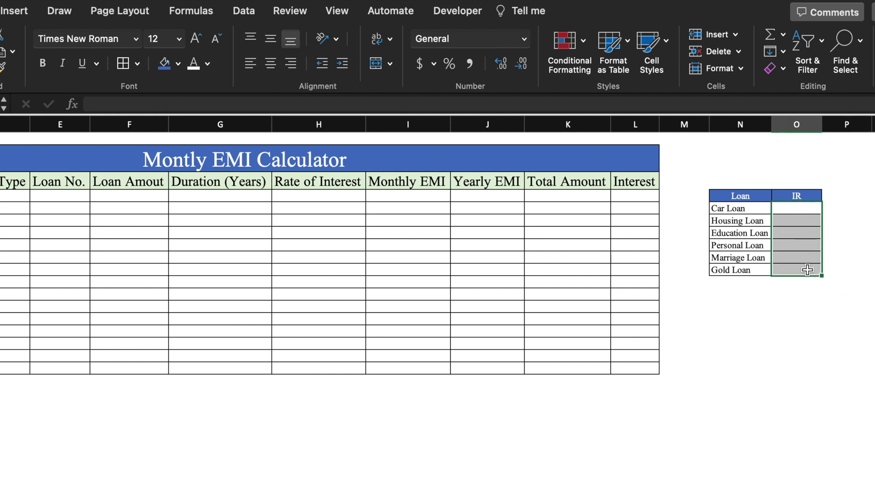
pyautogui.click(449, 68)
pyautogui.click(803, 209)
pyautogui.write('9')
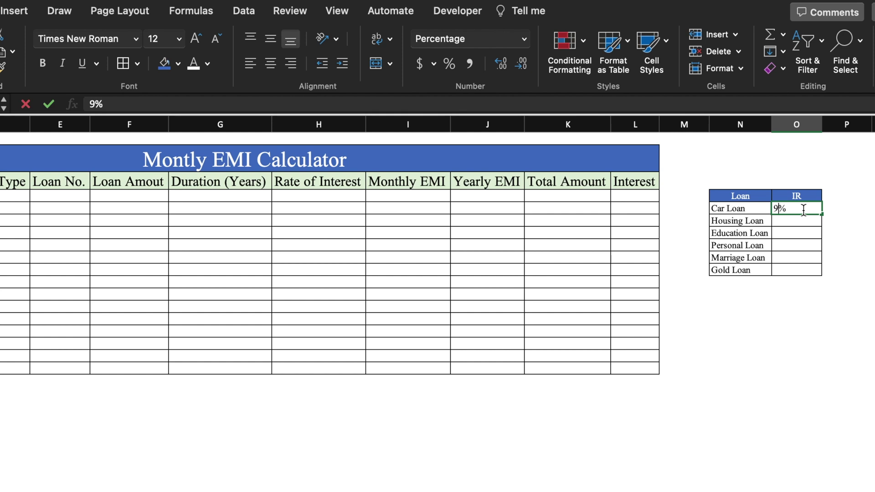
pyautogui.click(806, 219)
pyautogui.write('9')
pyautogui.press('Return')
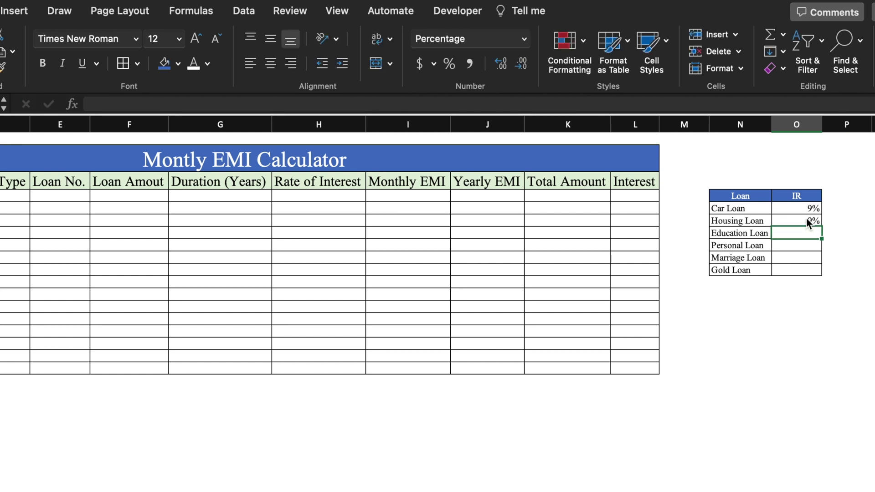
pyautogui.write('8')
pyautogui.press('BackSpace')
pyautogui.write('9')
pyautogui.press('Return')
# Enter interest rates of 10% for Personal Loan, 10.75% for Marriage Loan and 5% for Gold Loan
pyautogui.write('10.')
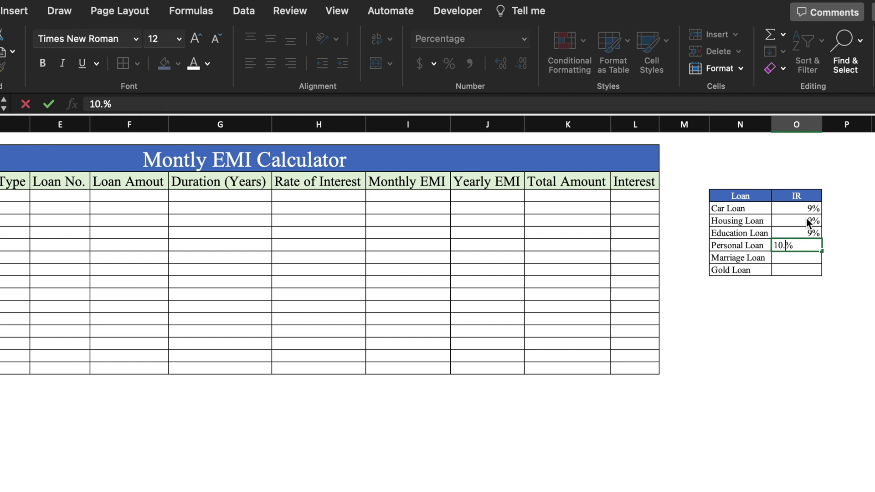
pyautogui.press('Return')
pyautogui.write('10')
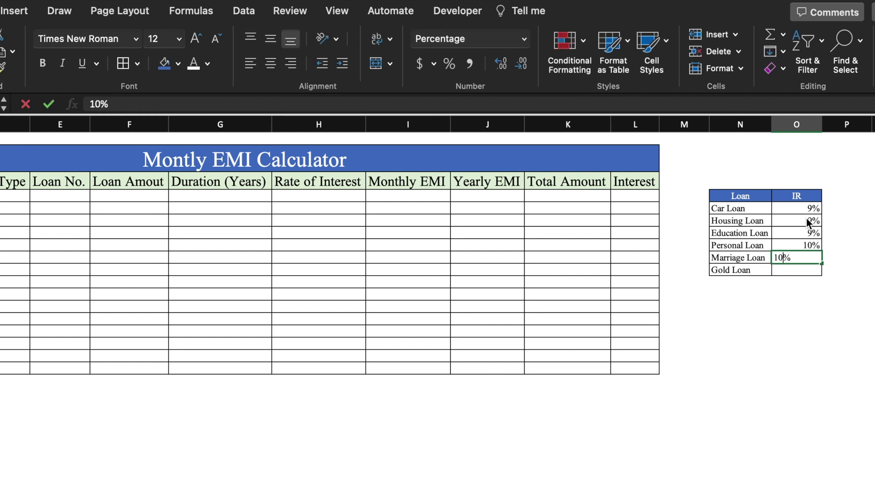
pyautogui.write('.75')
pyautogui.press('Return')
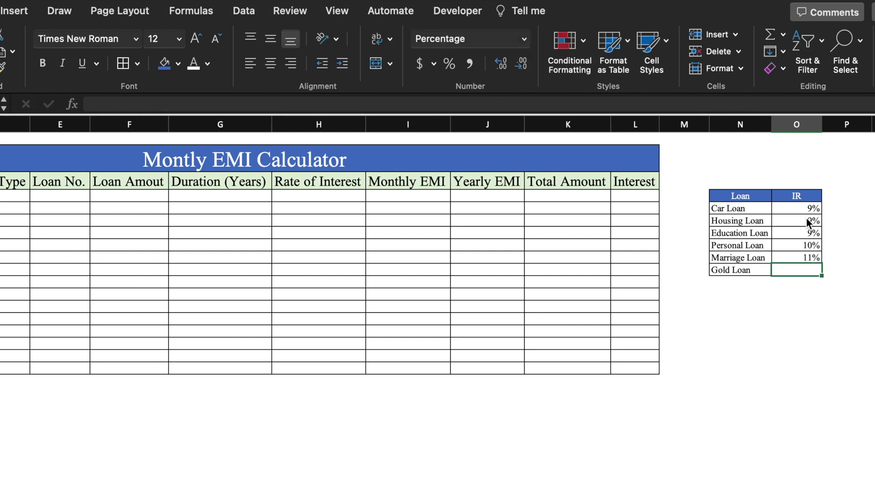
pyautogui.write('5')
pyautogui.click(847, 331)
# Centre the contents of column O and narrow the spacer column M
pyautogui.click(804, 122)
pyautogui.click(270, 63)
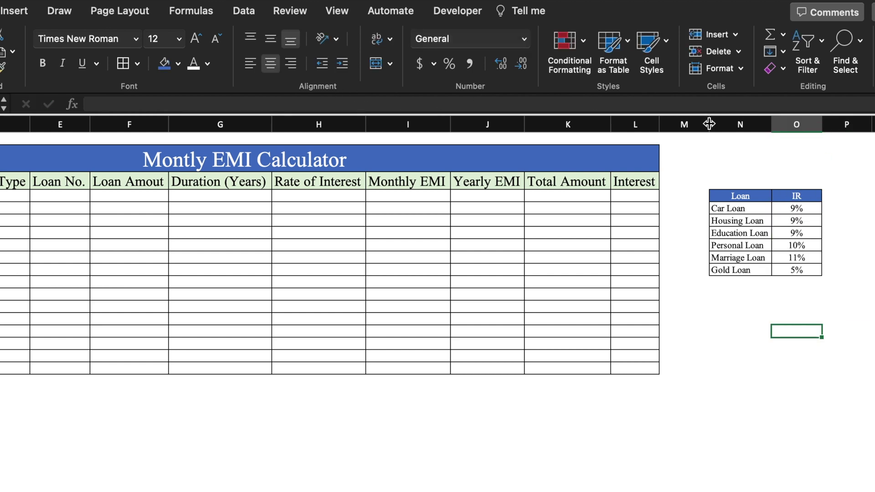
pyautogui.moveTo(710, 123); pyautogui.dragTo(670, 123)
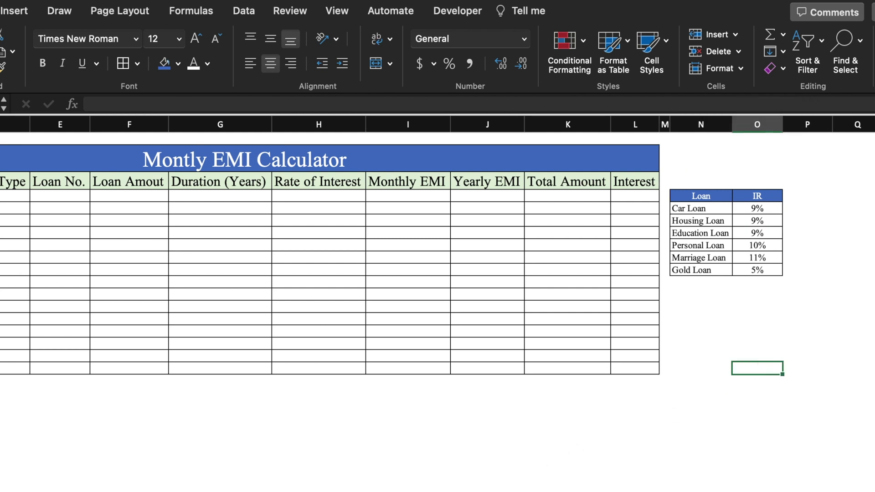
# Increase the height of header row 3 and middle-align the whole sheet vertically
pyautogui.hscroll(-5, 6, 186)
pyautogui.moveTo(6, 188); pyautogui.dragTo(6, 209)
pyautogui.click(8, 124)
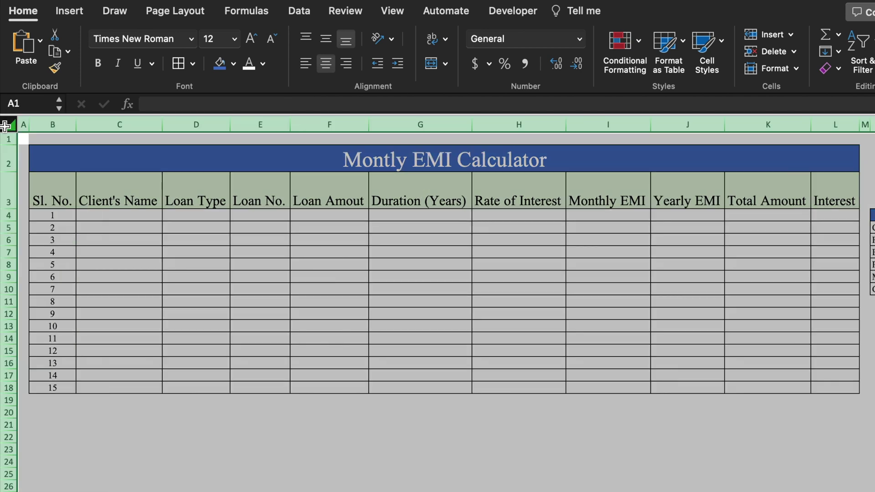
pyautogui.click(326, 40)
pyautogui.click(415, 351)
# Wrap the header text in row 3 and narrow columns G to I to an equal width
pyautogui.moveTo(141, 241); pyautogui.dragTo(866, 253)
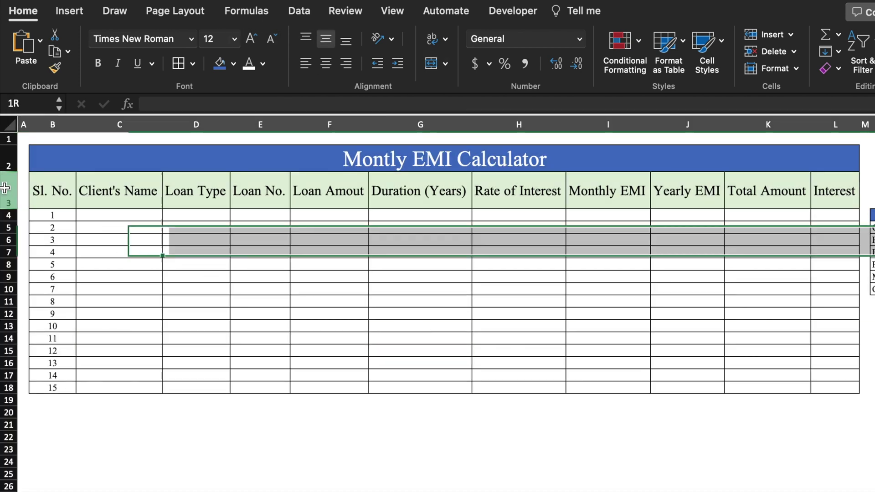
pyautogui.click(9, 191)
pyautogui.click(519, 252)
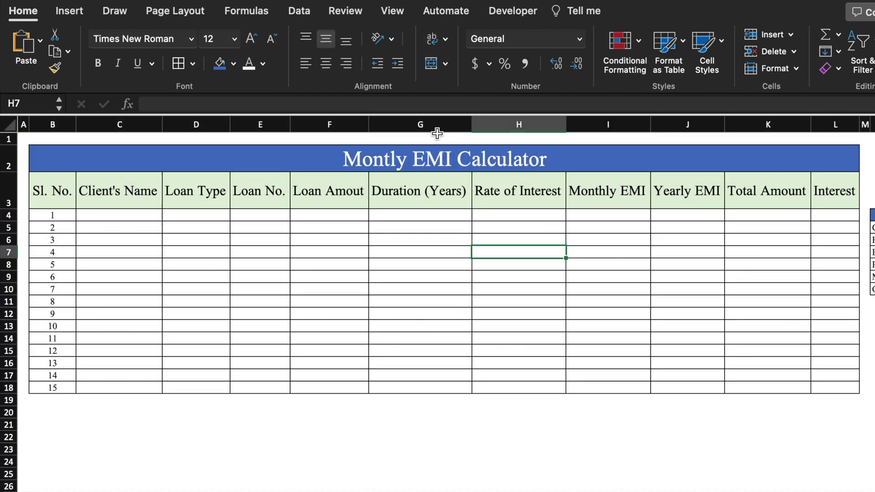
pyautogui.moveTo(432, 124); pyautogui.dragTo(607, 143)
pyautogui.click(214, 261)
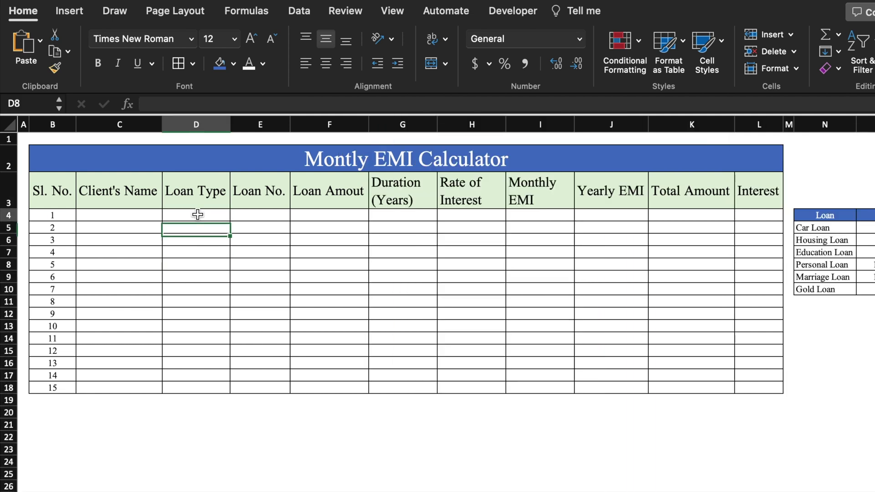
# Set the data validation of cell D4 under Loan Type to allow a list
pyautogui.click(197, 215)
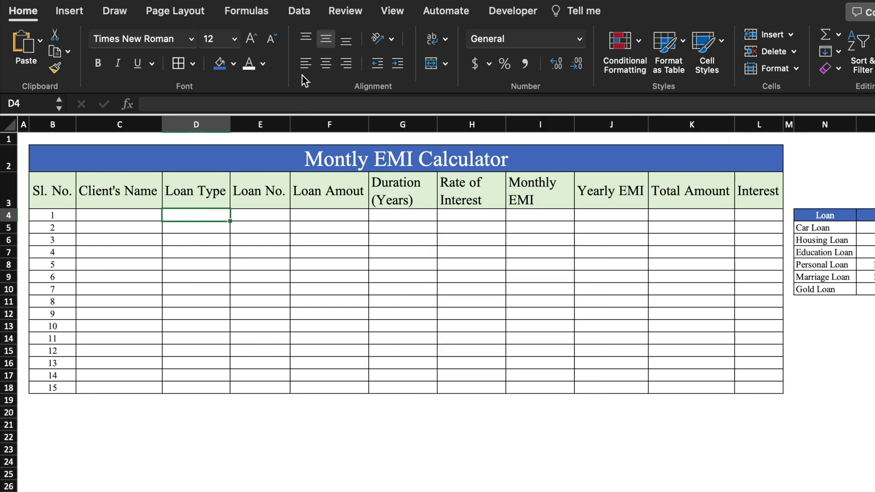
pyautogui.click(297, 15)
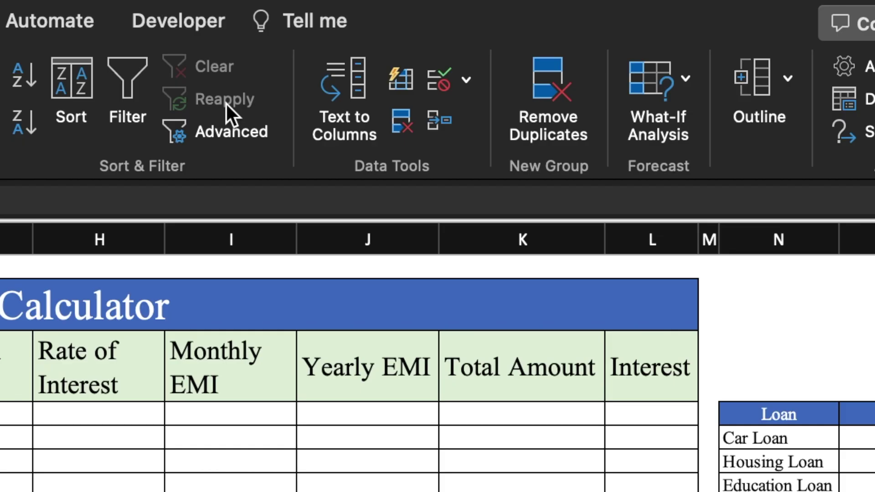
pyautogui.click(663, 44)
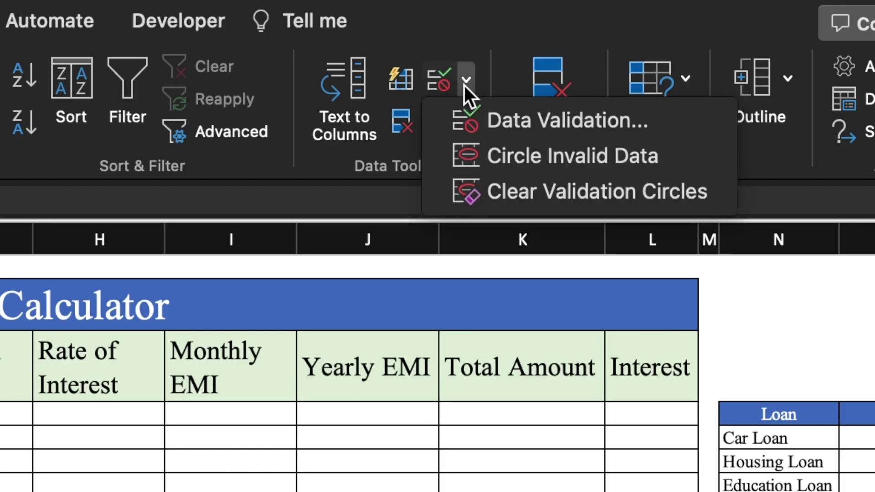
pyautogui.click(545, 122)
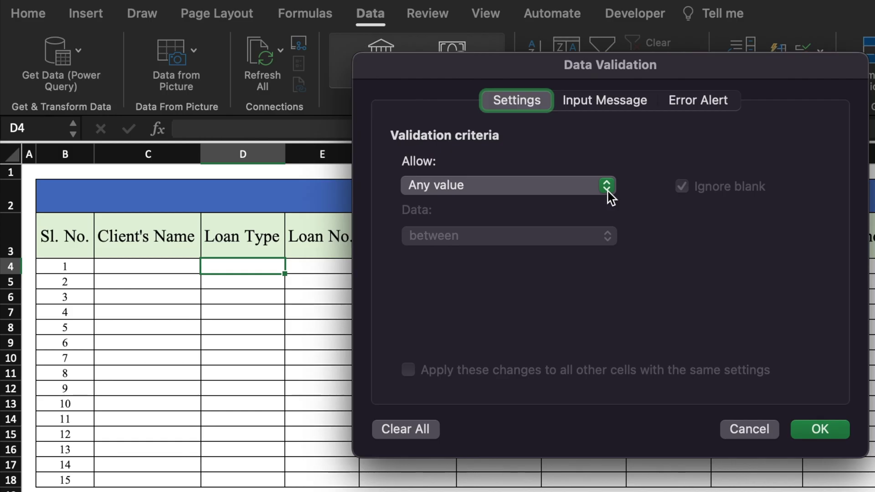
pyautogui.click(608, 191)
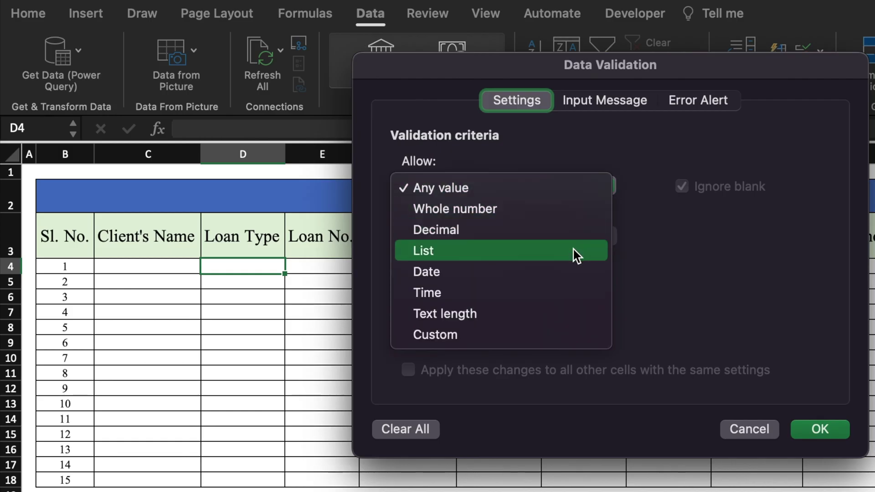
pyautogui.click(573, 252)
# Enter Car Loan, Housing Loan, Education Loan, Personal Loan, Marriage Loan and Gold Loan as the list source and apply the validation
pyautogui.click(573, 284)
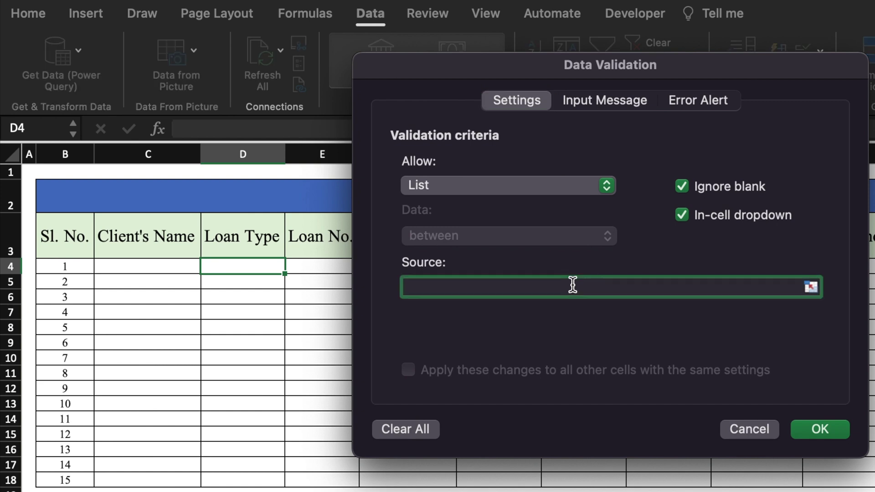
pyautogui.write('Car Loan,')
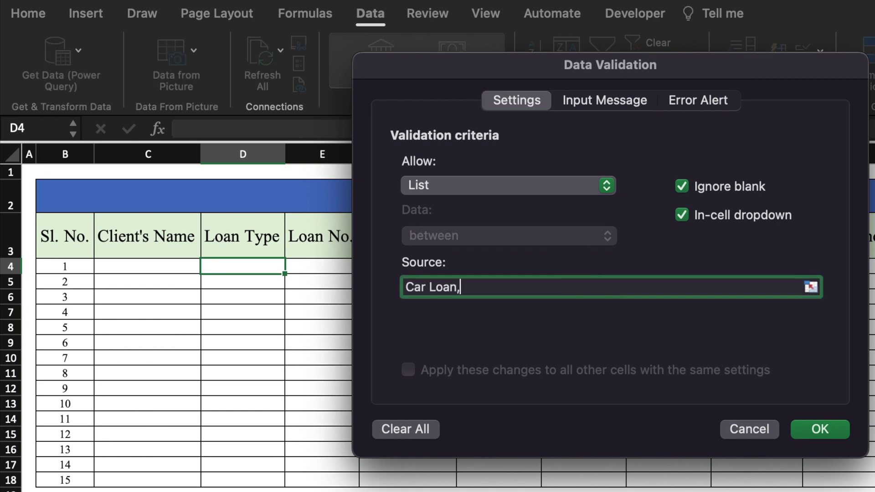
pyautogui.write('Housing Loan,Ed')
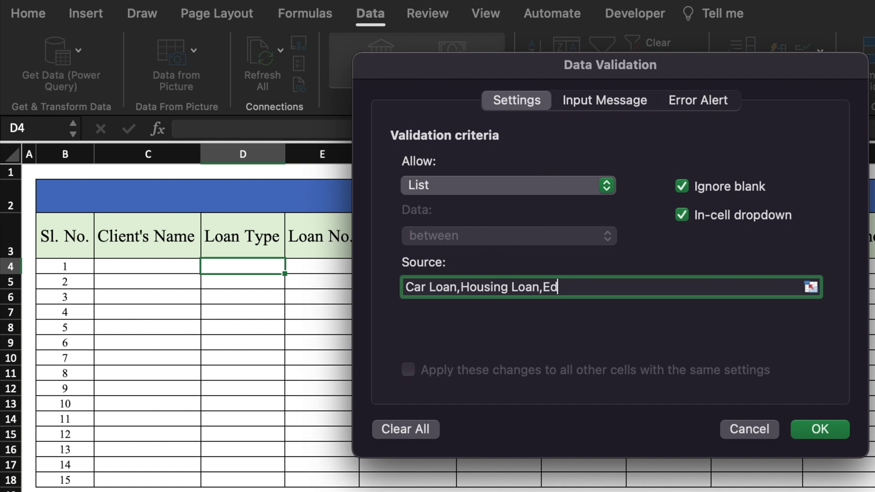
pyautogui.write('ucation Loan,Pers')
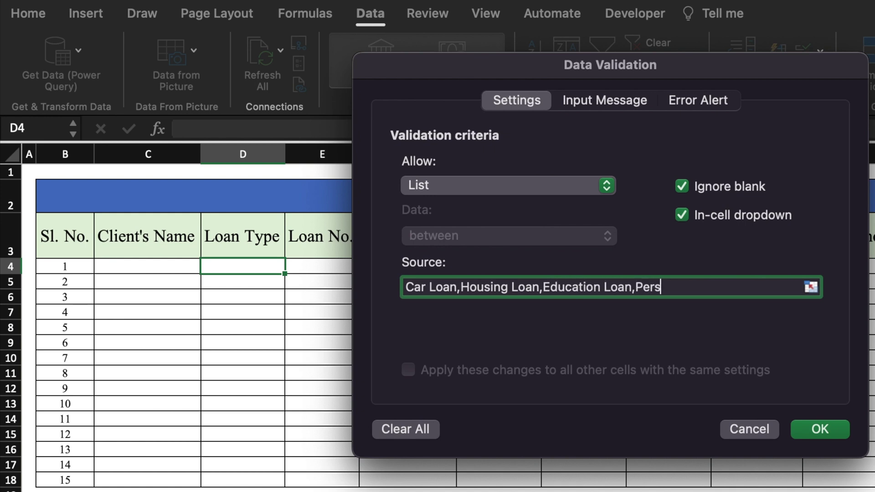
pyautogui.write('onal Loan,Ma')
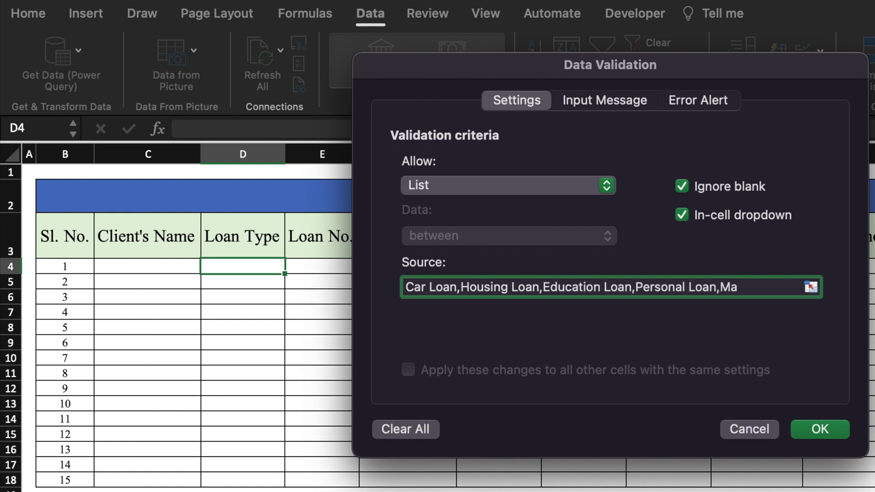
pyautogui.write('rriage Loan,Gold Loan')
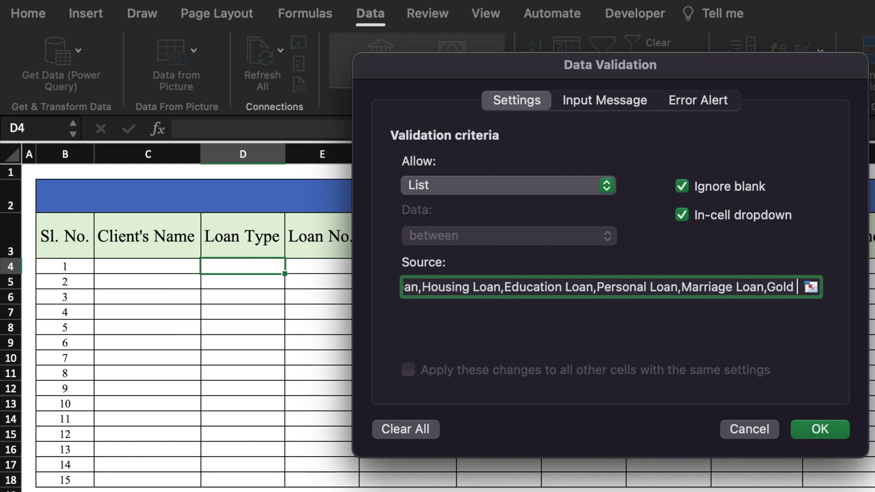
pyautogui.click(677, 351)
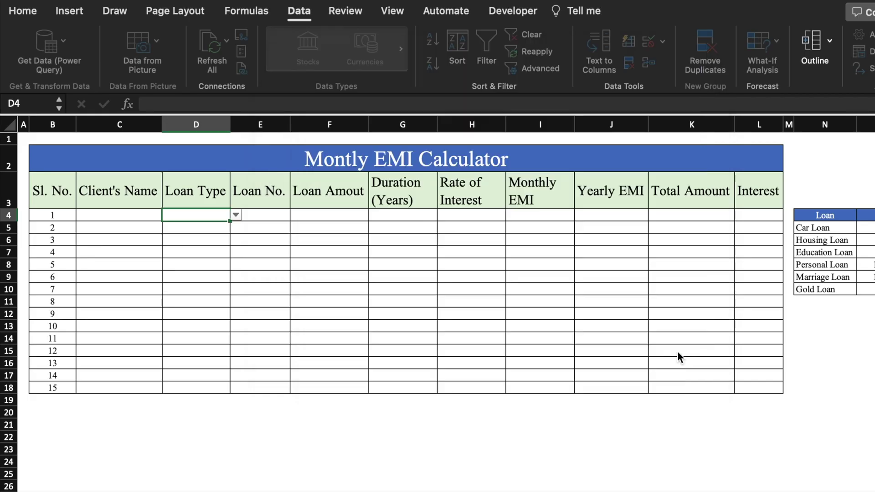
# Fill the loan type drop-down down column D from D4 and choose Car Loan for the first row
pyautogui.click(236, 215)
pyautogui.click(236, 216)
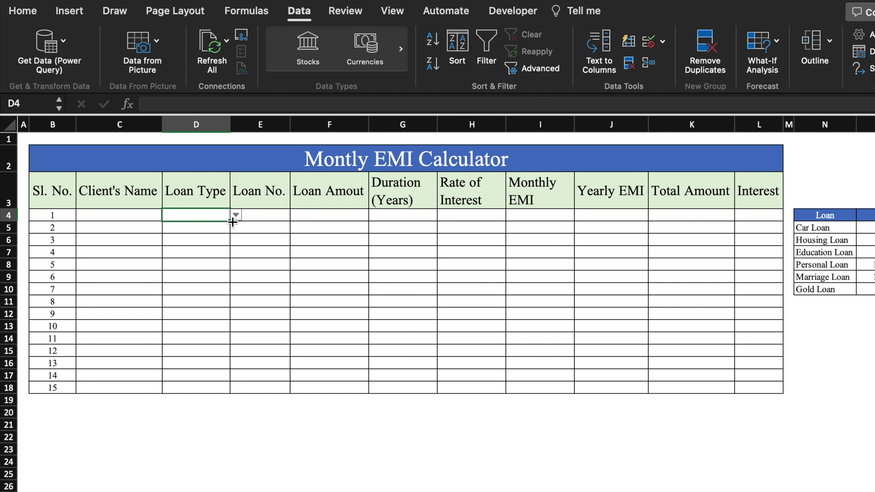
pyautogui.moveTo(230, 222); pyautogui.dragTo(229, 295)
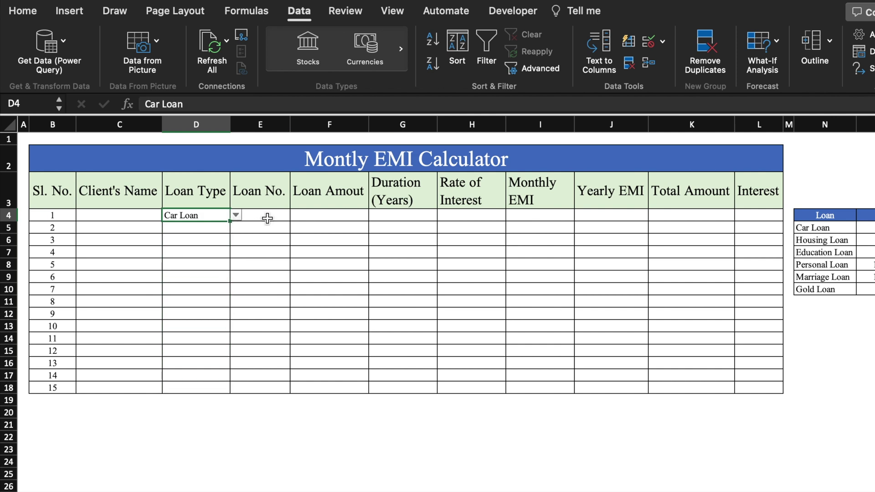
# Fill the Loan No. column from E4 to E18 with a series of sample loan numbers and centre them
pyautogui.click(263, 218)
pyautogui.moveTo(264, 215); pyautogui.dragTo(289, 392)
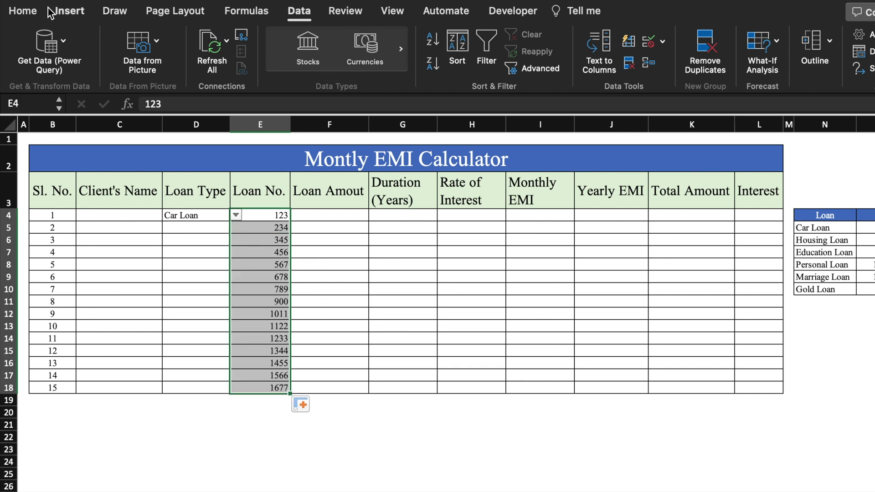
pyautogui.click(23, 10)
pyautogui.click(326, 63)
# Enter a loan amount of 2700000 in cell F4
pyautogui.moveTo(341, 214); pyautogui.dragTo(341, 227)
pyautogui.click(341, 213)
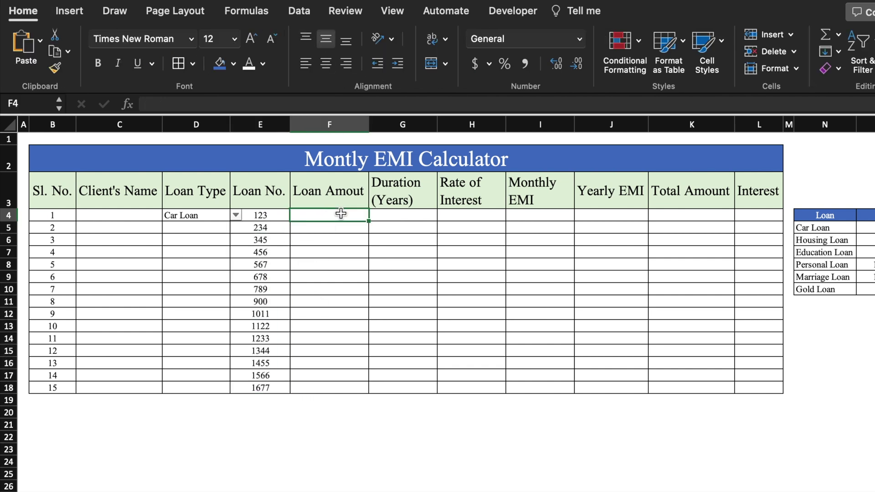
pyautogui.write('2700000')
pyautogui.press('Tab')
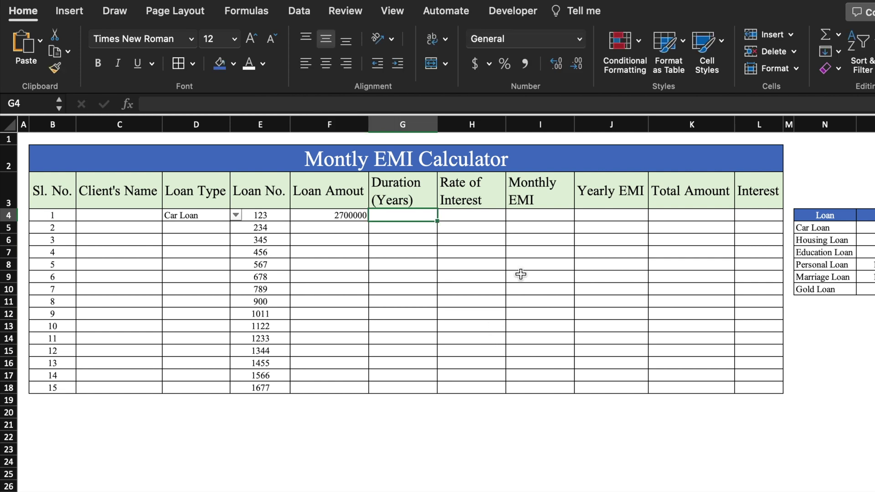
# Set the data validation of cell G4 under Duration (Years) to allow a list
pyautogui.click(299, 11)
pyautogui.click(663, 43)
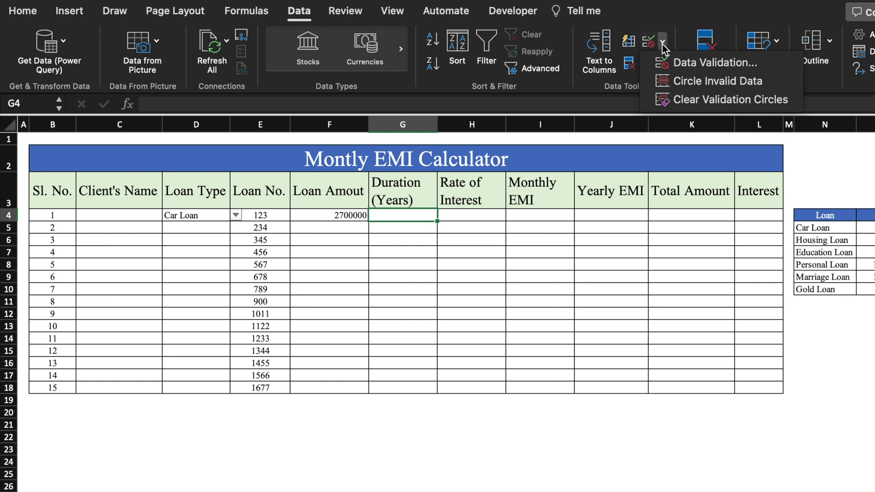
pyautogui.click(688, 61)
pyautogui.click(491, 153)
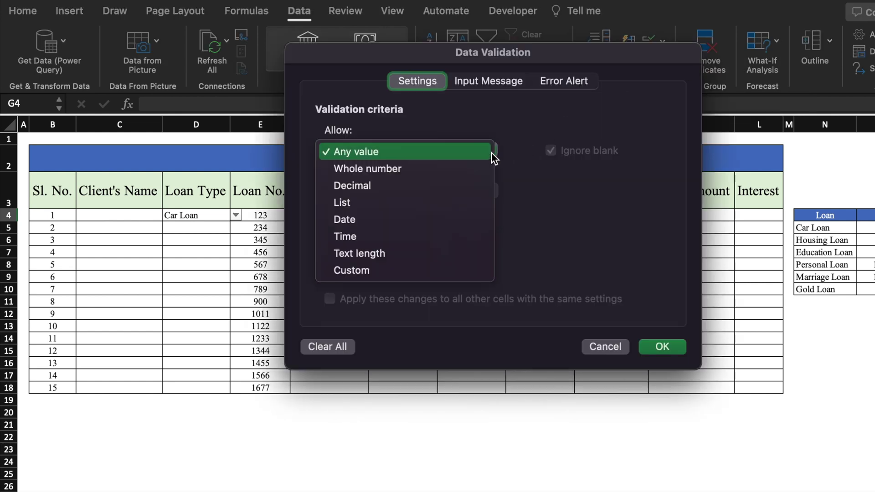
pyautogui.click(469, 199)
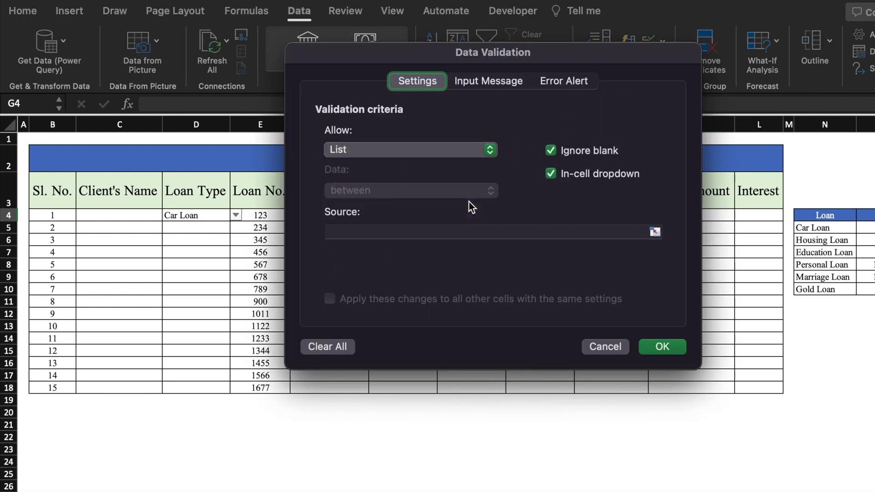
# Enter the comma-separated whole numbers 1 to 30 as the duration list source and apply the validation
pyautogui.click(466, 232)
pyautogui.write('1')
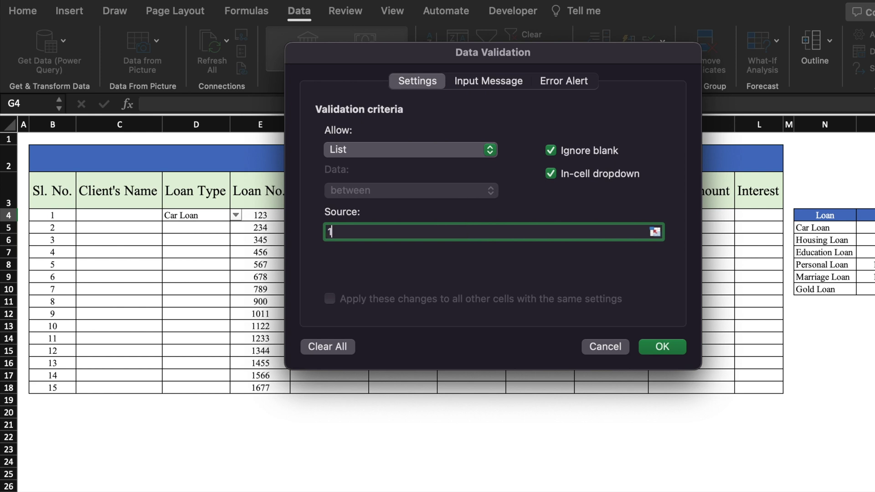
pyautogui.write(',2,3,4,5,6,7,8,9,10')
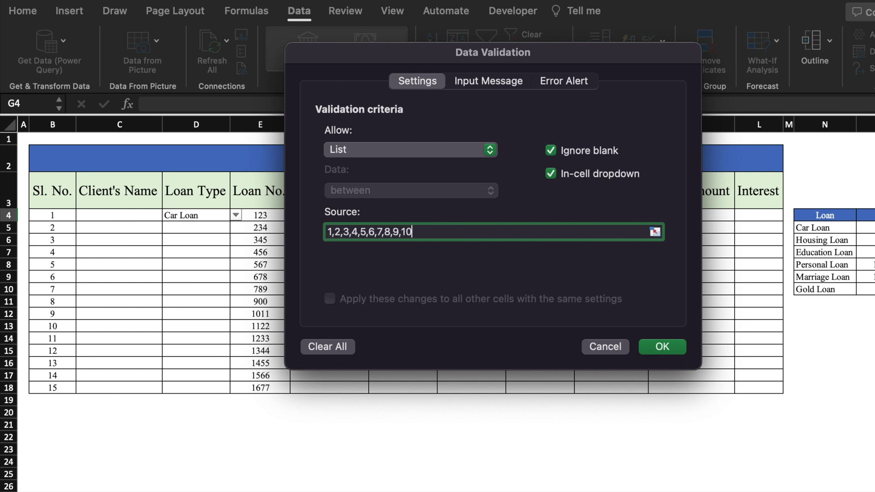
pyautogui.write(',11,12,13,14,15,1')
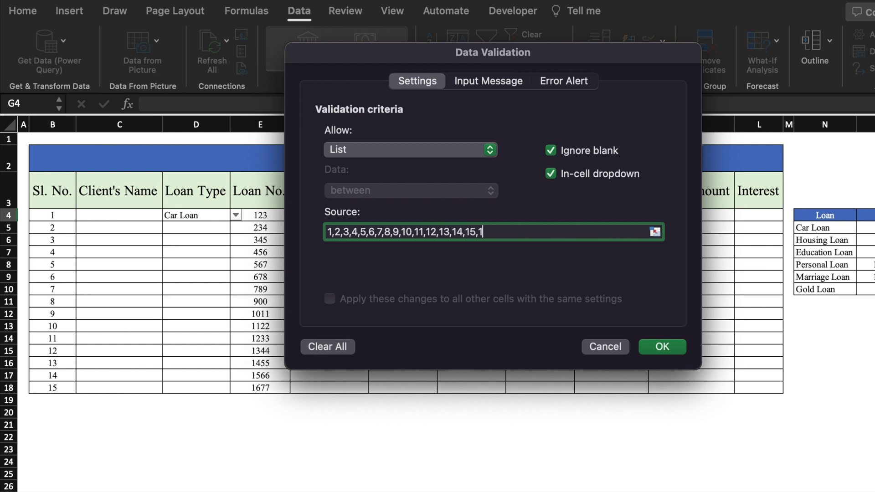
pyautogui.write('6,17,18,19,20,21,2')
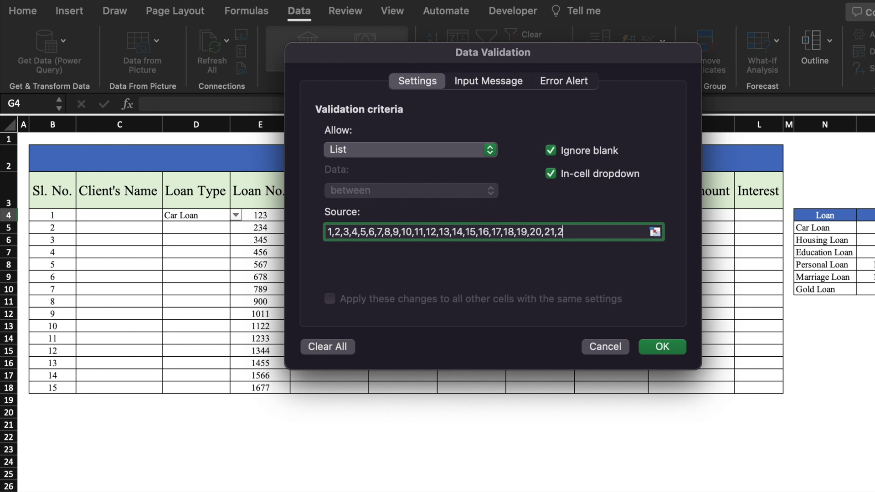
pyautogui.write('2,23,24,25,26,27,28,29,30')
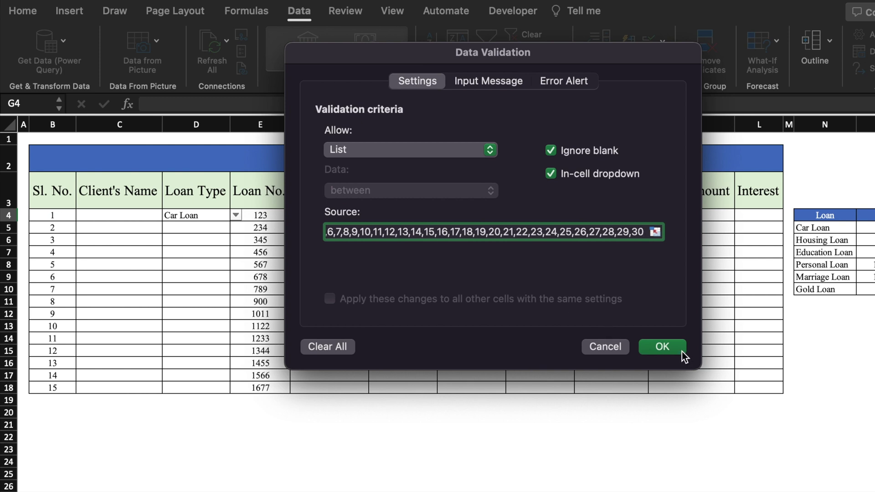
pyautogui.click(666, 347)
# Check the duration drop-down options in G4 and copy the validation down to G18
pyautogui.click(442, 215)
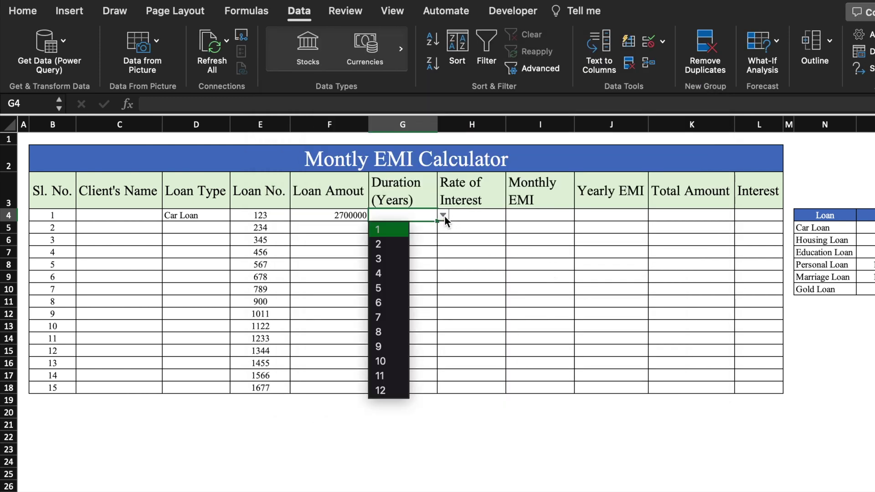
pyautogui.scroll(-2, 405, 355)
pyautogui.press('Escape')
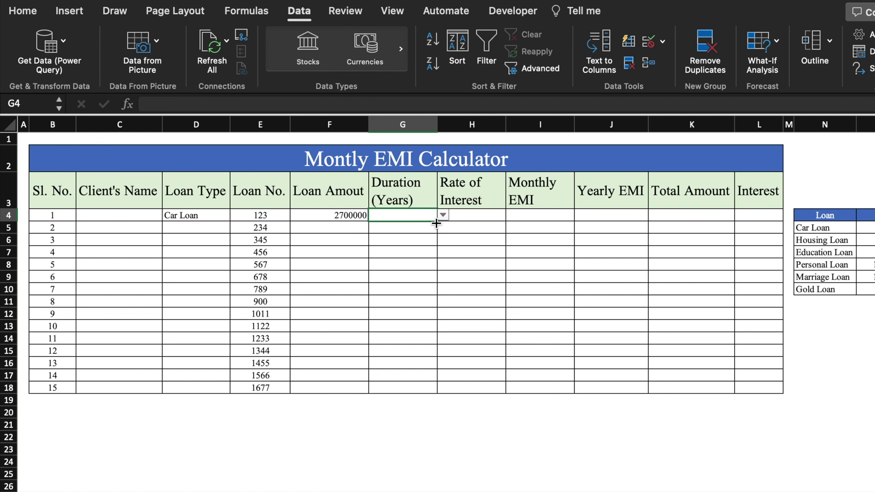
pyautogui.moveTo(436, 222); pyautogui.dragTo(435, 393)
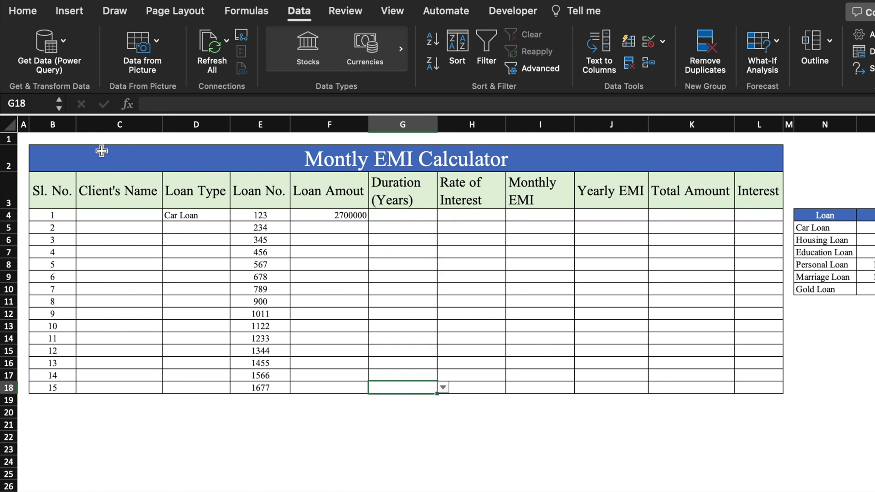
# Centre the contents of the whole sheet horizontally
pyautogui.click(8, 124)
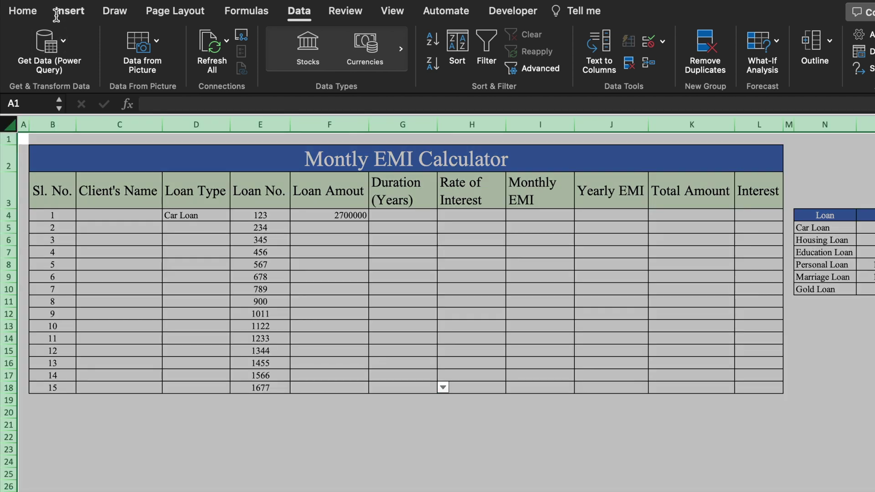
pyautogui.click(30, 11)
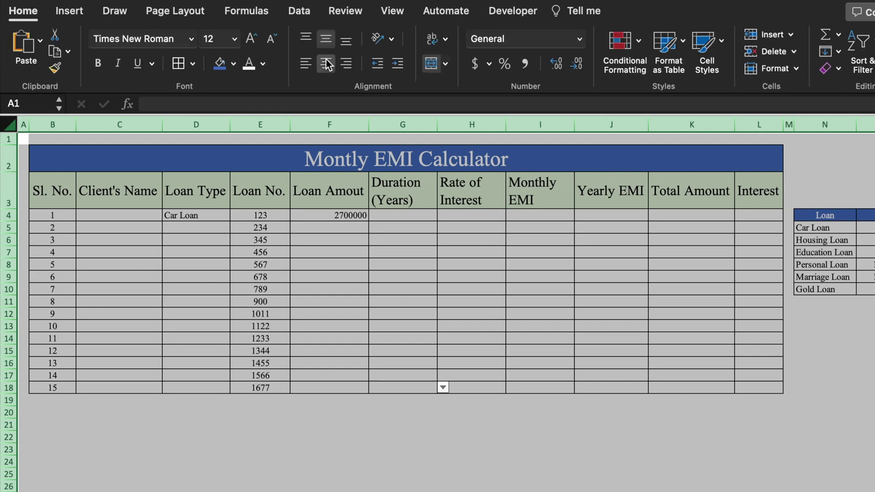
# Start an IF formula in H4 under Rate of Interest that returns an empty text "" when D4=0
pyautogui.click(471, 215)
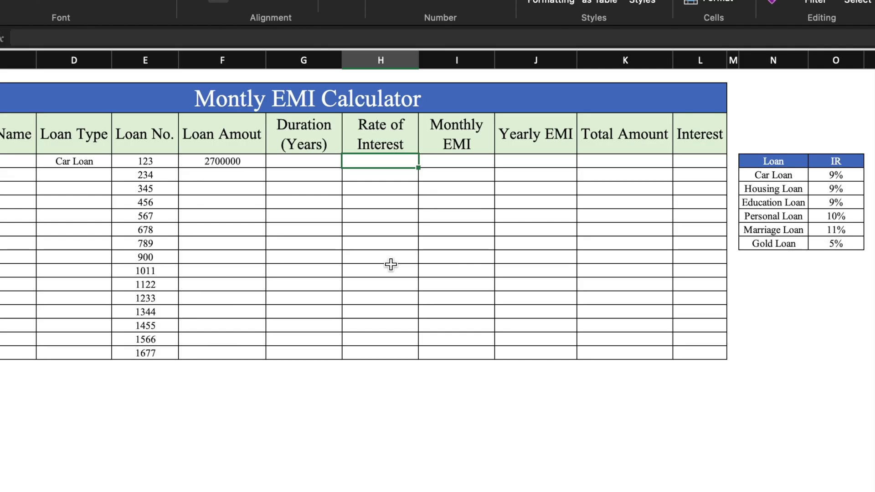
pyautogui.write('=')
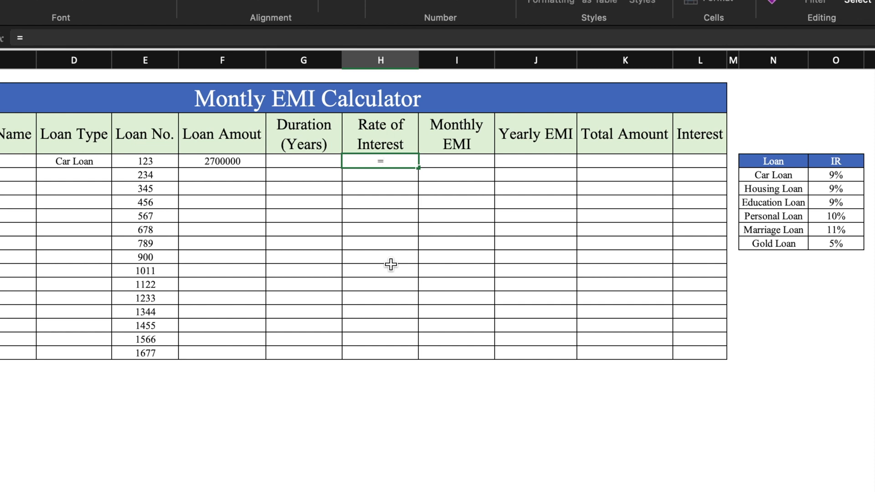
pyautogui.write('if(')
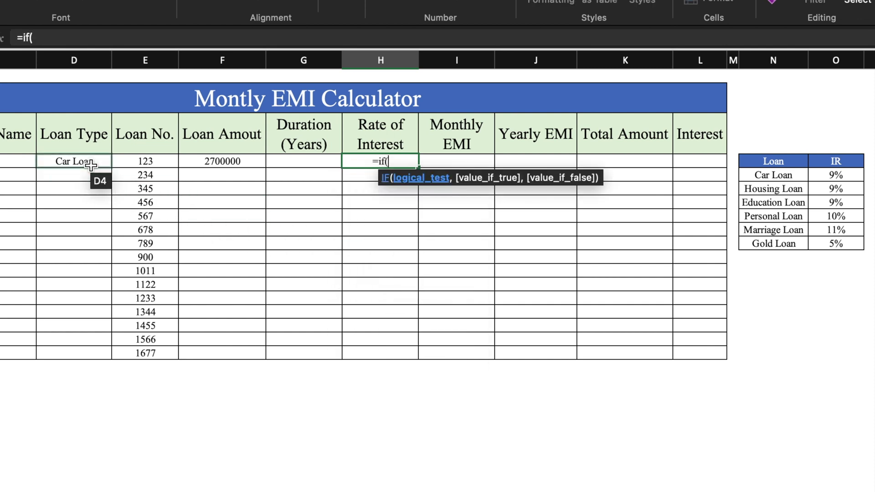
pyautogui.click(90, 165)
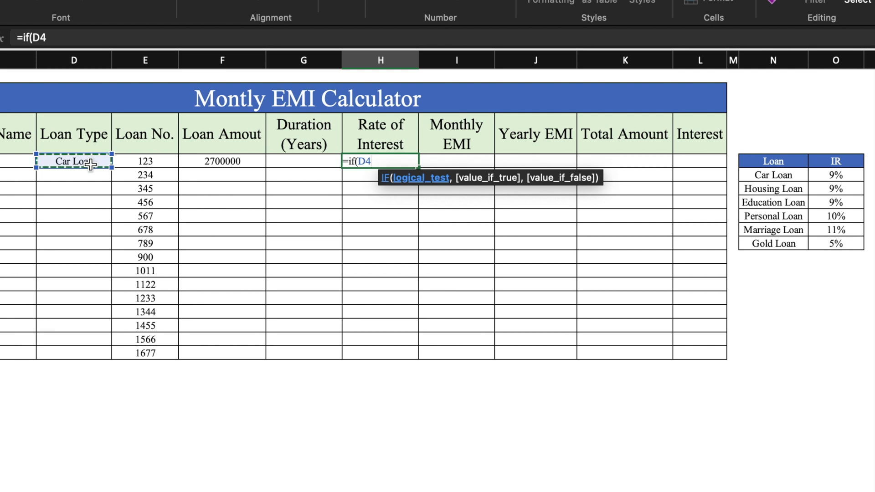
pyautogui.write('=0')
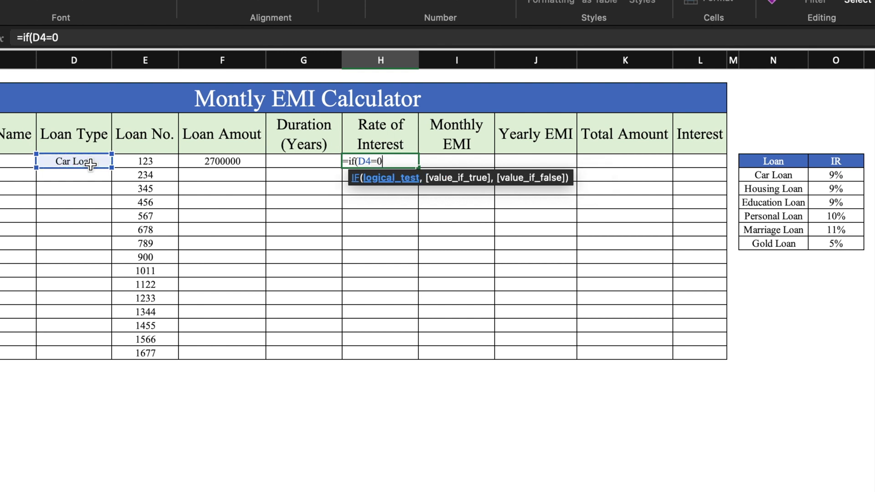
pyautogui.write(',""')
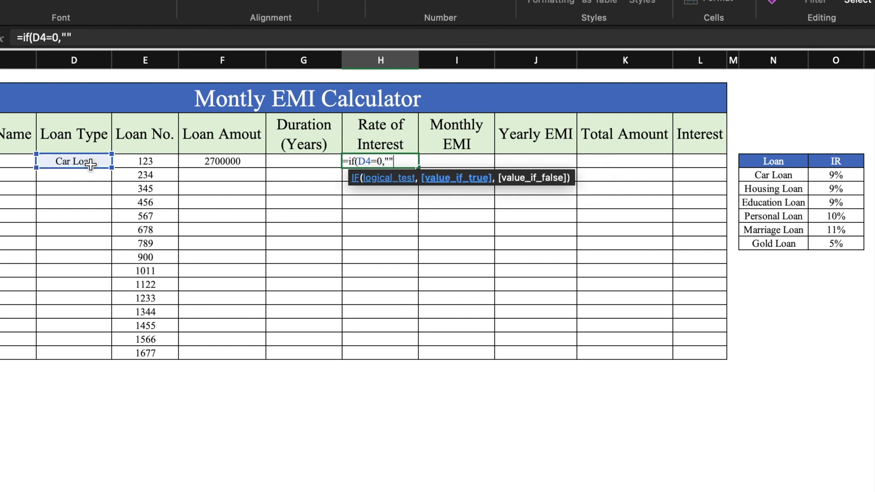
# Add a nested IF to the H4 formula that returns O$5 when D4 equals "Car Loan"
pyautogui.write(',if(')
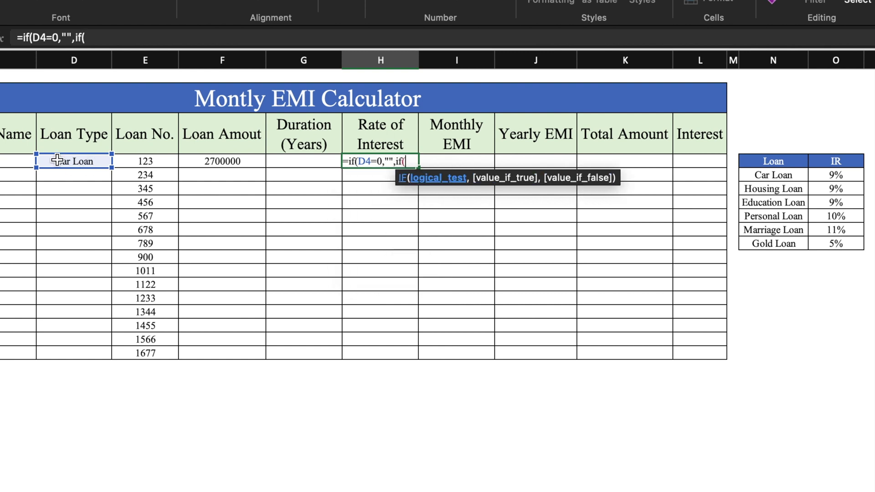
pyautogui.click(61, 161)
pyautogui.write('=')
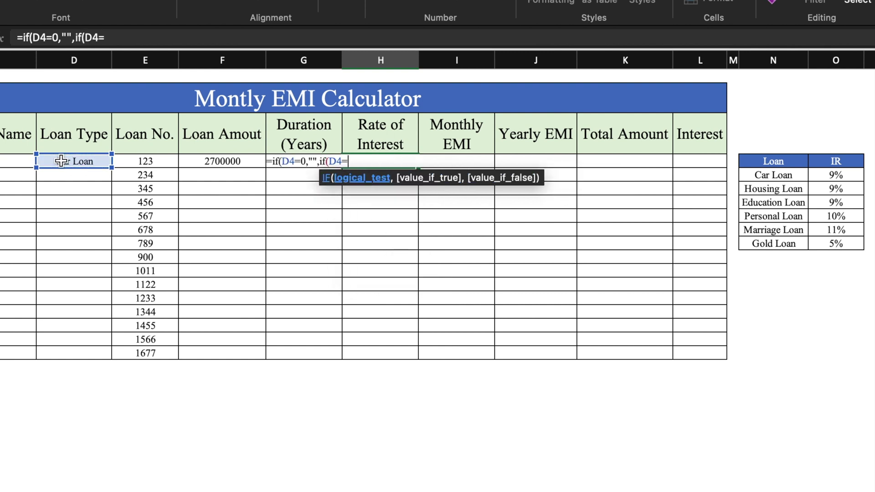
pyautogui.write('"')
pyautogui.write('Car Loa')
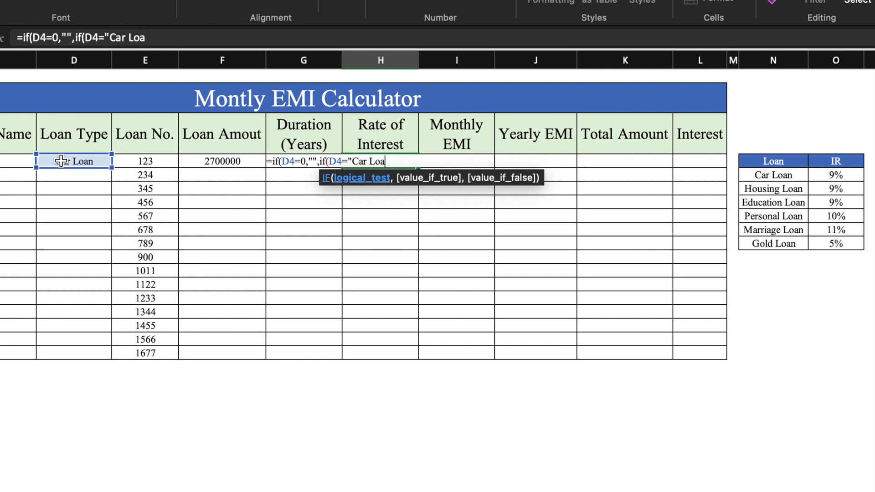
pyautogui.write('n",')
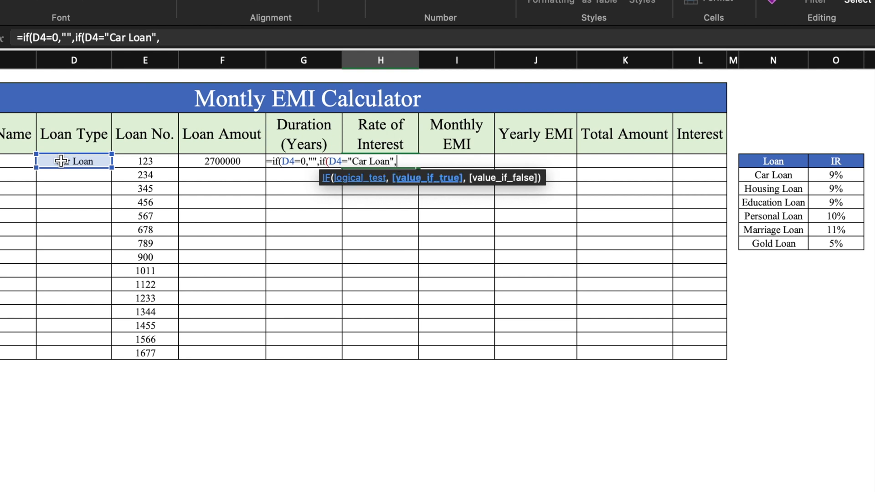
pyautogui.click(852, 175)
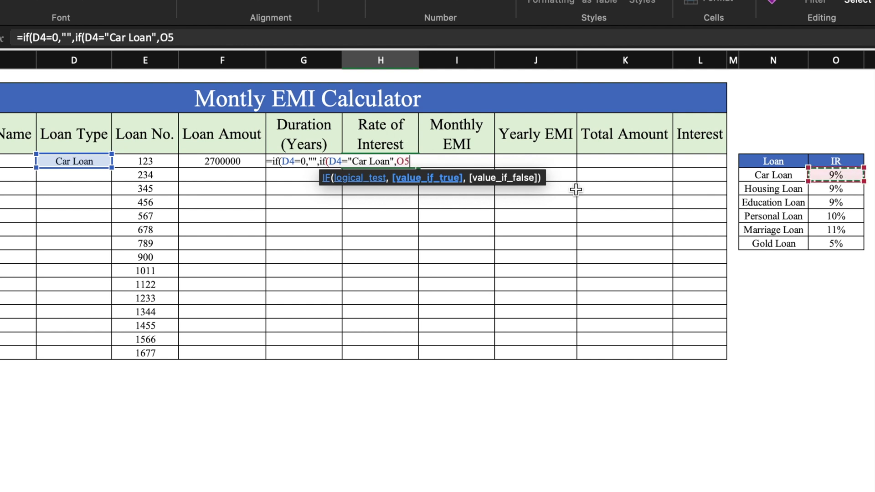
pyautogui.click(405, 162)
pyautogui.write('$5')
# Extend the H4 formula with a nested IF that returns O$6 when D4 equals "Housing Loan"
pyautogui.write(',if(')
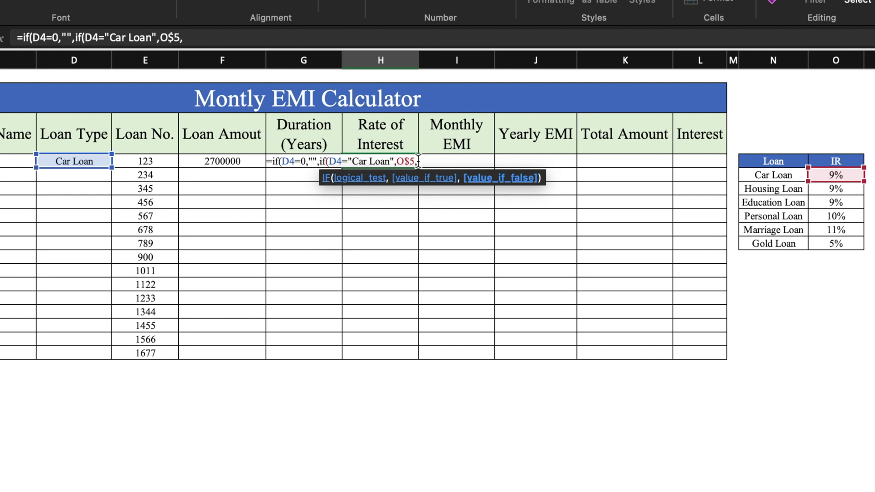
pyautogui.click(92, 163)
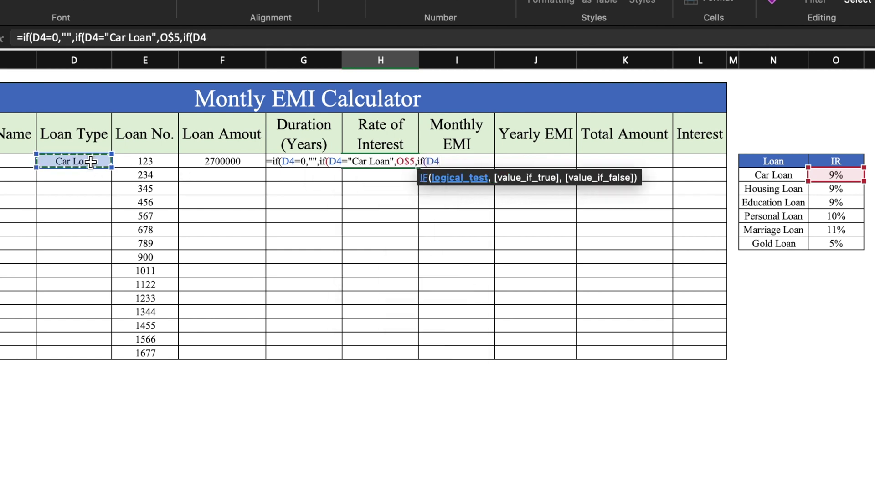
pyautogui.write('=')
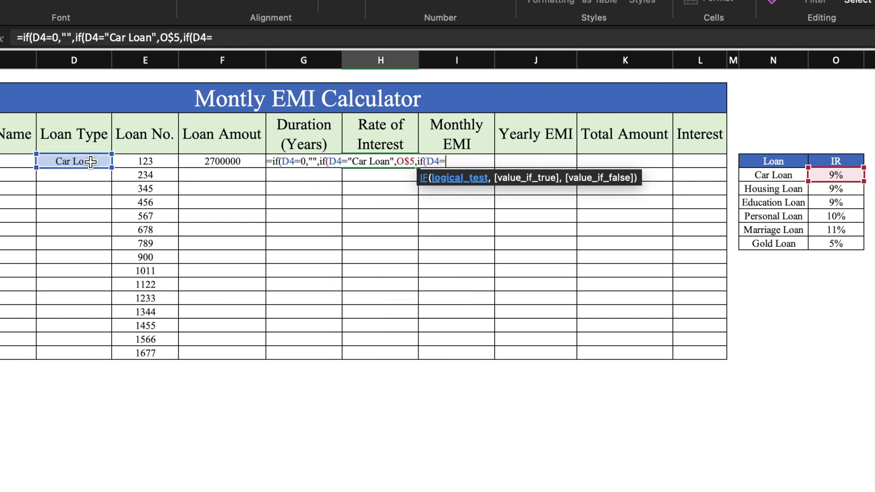
pyautogui.write('"Housing Loan')
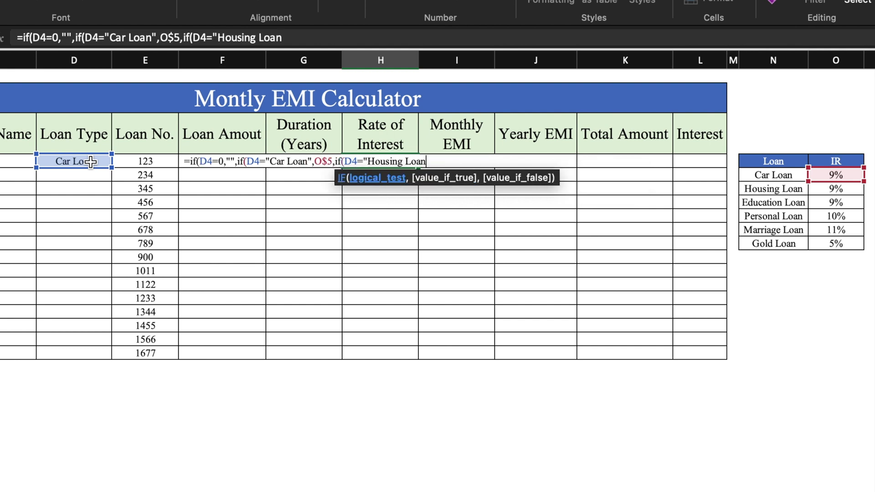
pyautogui.write('",')
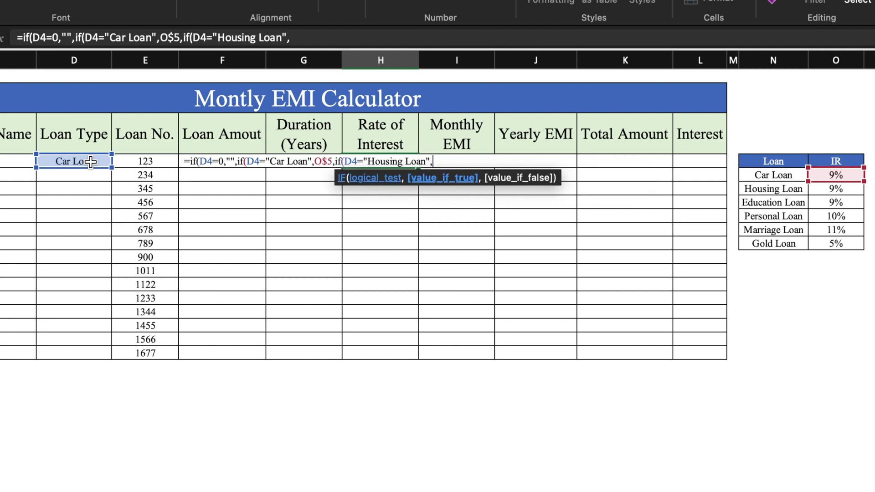
pyautogui.click(844, 191)
pyautogui.press('F4')
pyautogui.press('F4')
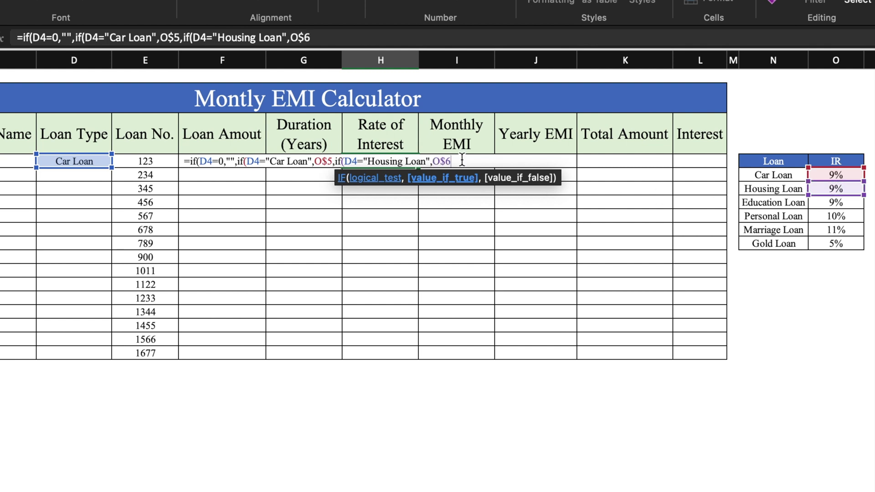
# Extend the H4 formula with a nested IF that returns O$7 when D4 equals "Education Loan"
pyautogui.write(',if(')
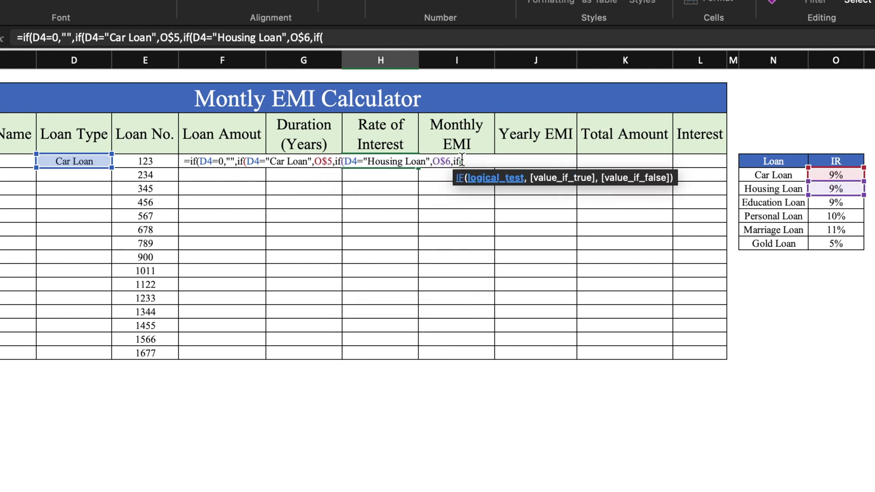
pyautogui.click(90, 161)
pyautogui.write('=')
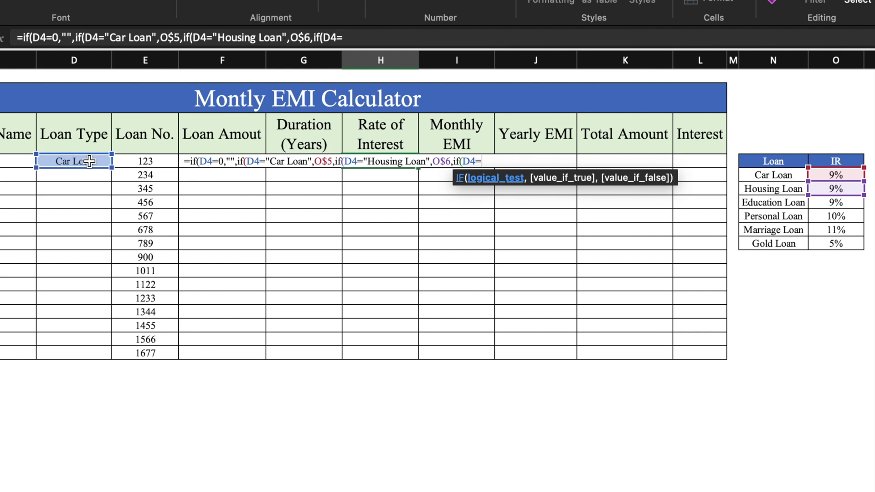
pyautogui.write('"Education Loan"')
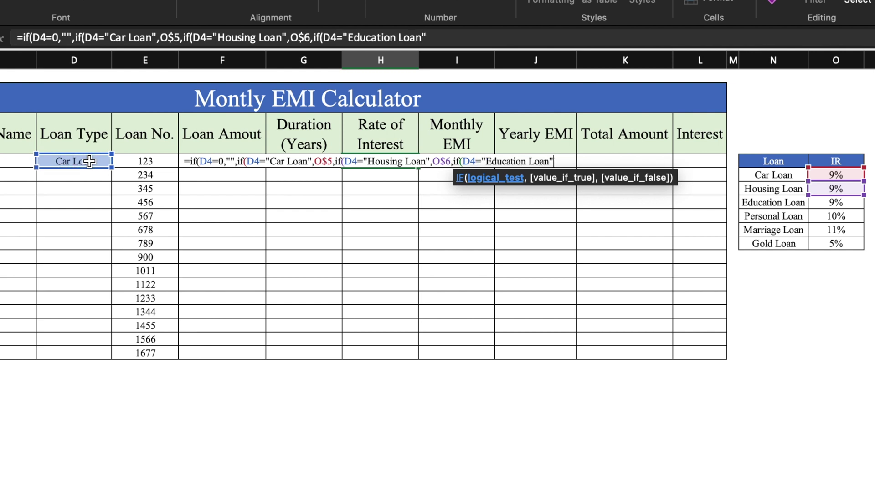
pyautogui.write(',')
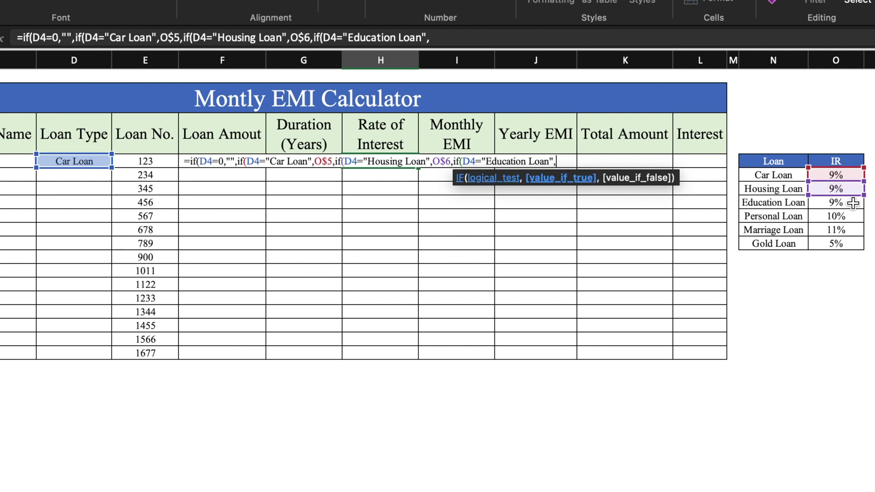
pyautogui.click(853, 203)
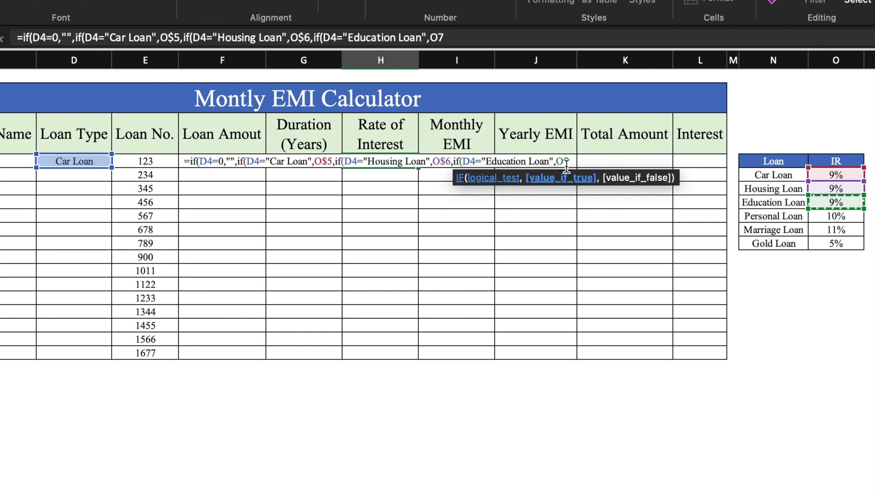
pyautogui.press('Left')
pyautogui.write('$')
pyautogui.press('Right')
# Extend the H4 formula with a nested IF that returns O$8 when D4 equals "Personal Loan"
pyautogui.write(',if(')
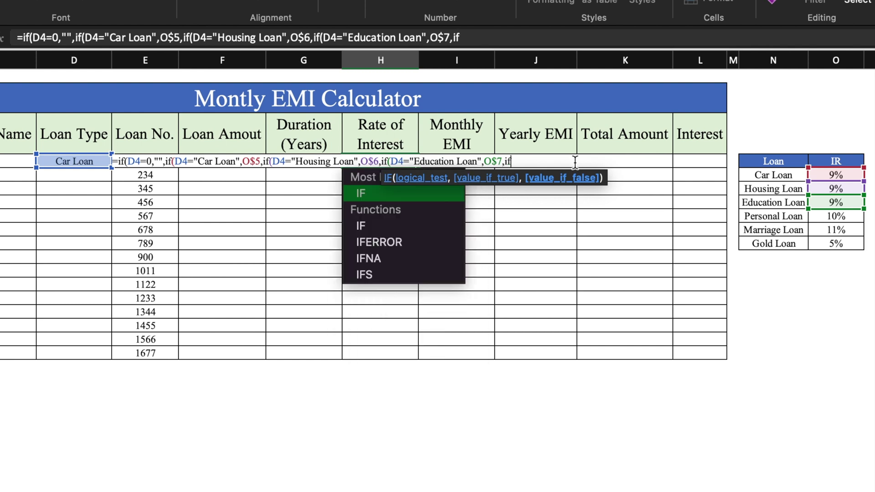
pyautogui.click(65, 161)
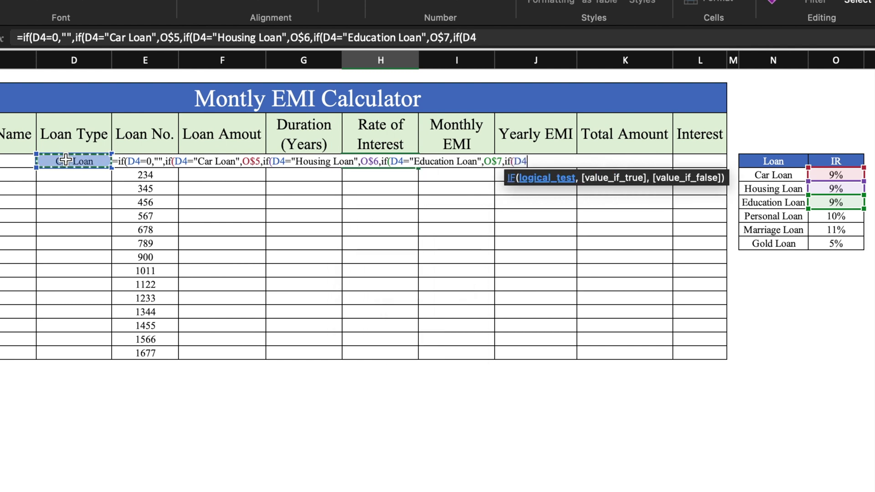
pyautogui.write('="')
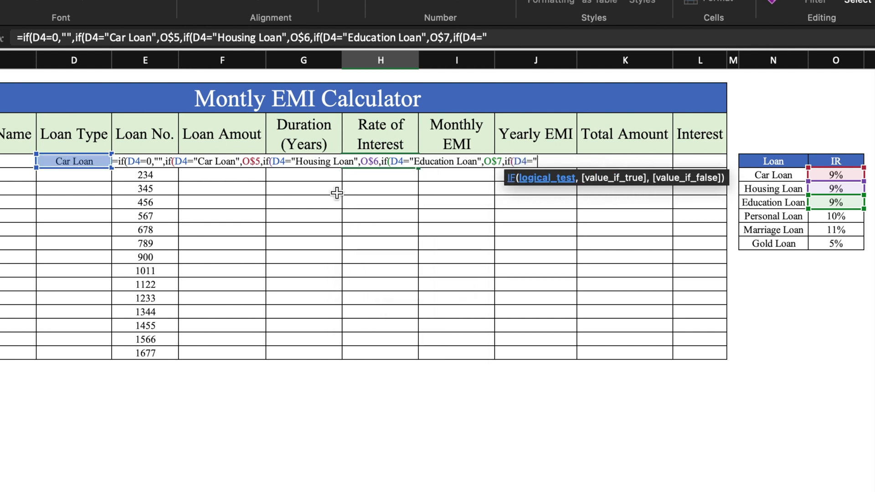
pyautogui.write('Personal Loan')
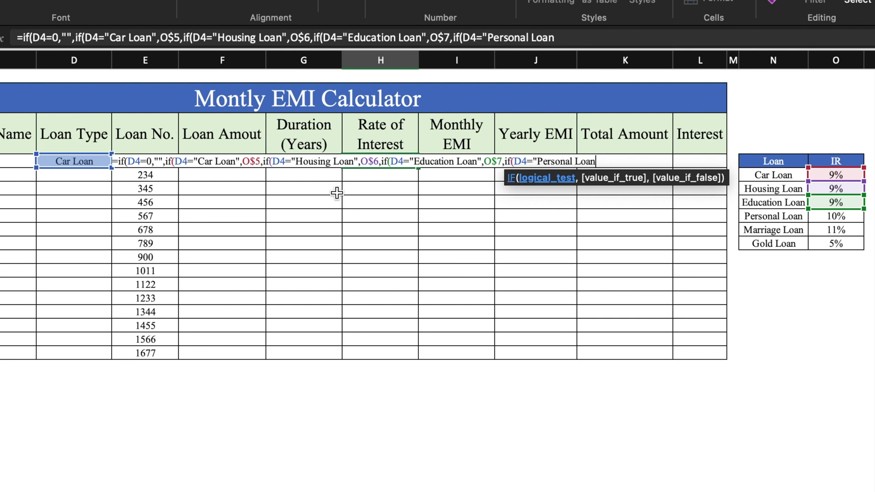
pyautogui.write('",')
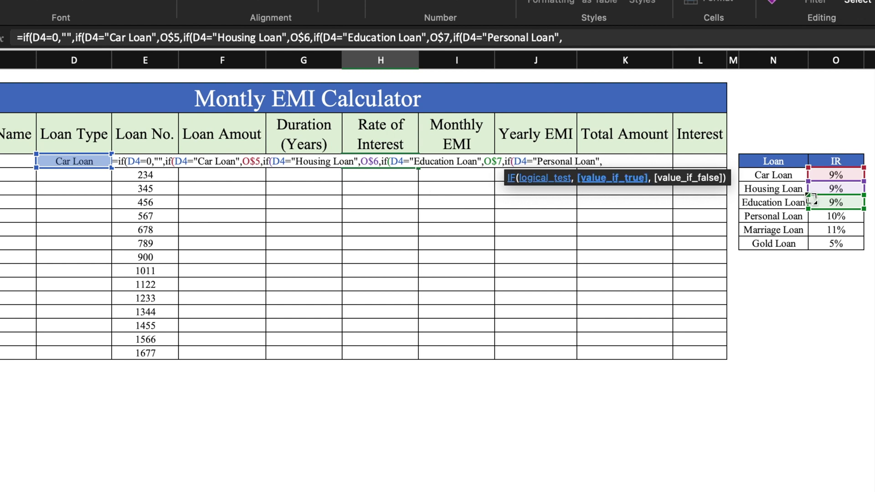
pyautogui.click(836, 216)
pyautogui.press('F4')
pyautogui.press('F4')
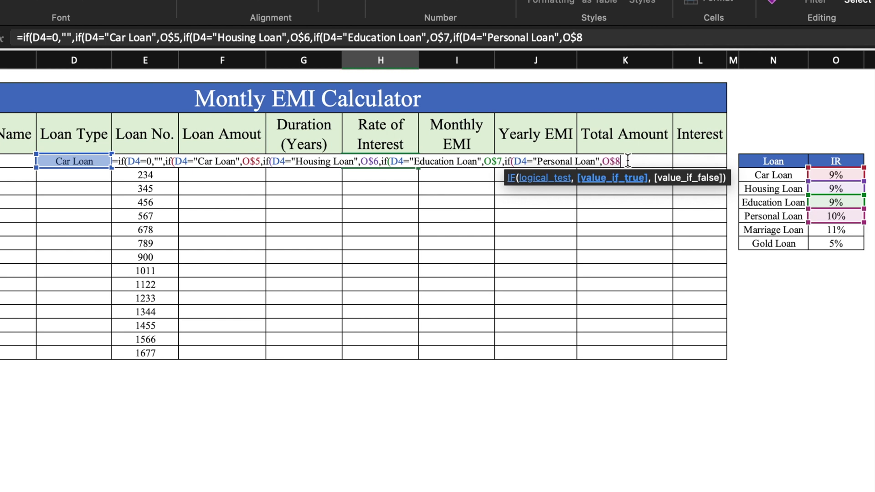
# Extend the H4 formula with a nested IF that returns O$9 when D4 equals "Marriage Loan"
pyautogui.write(',if(')
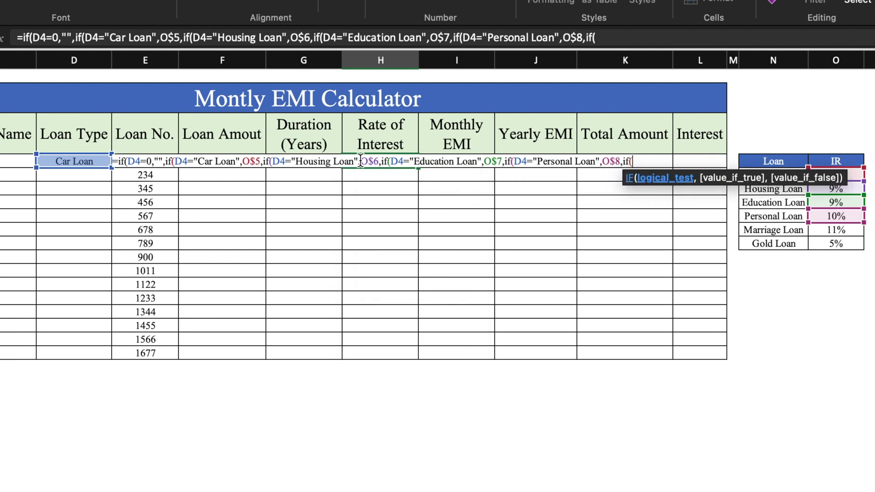
pyautogui.click(99, 162)
pyautogui.write('=')
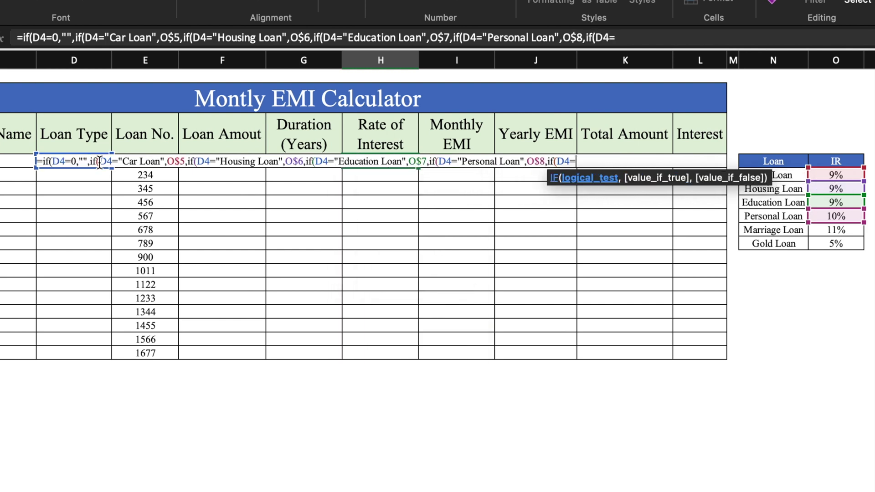
pyautogui.write('"Marriage ')
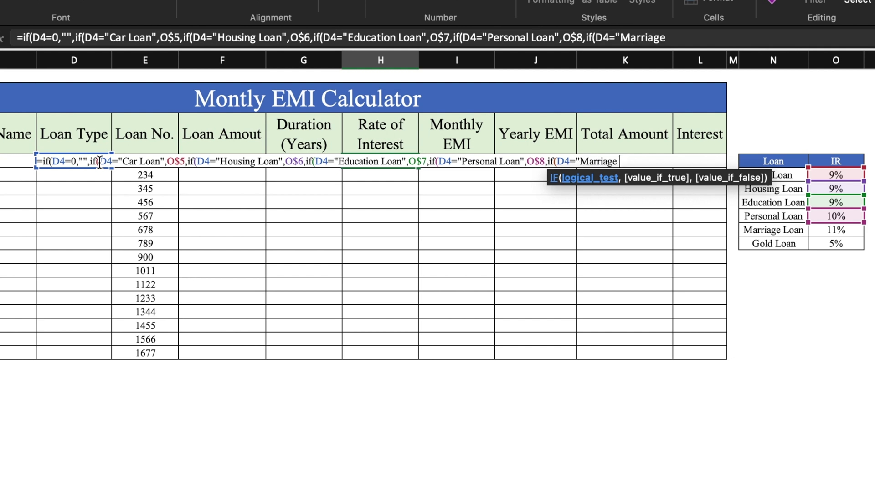
pyautogui.write('Loan",')
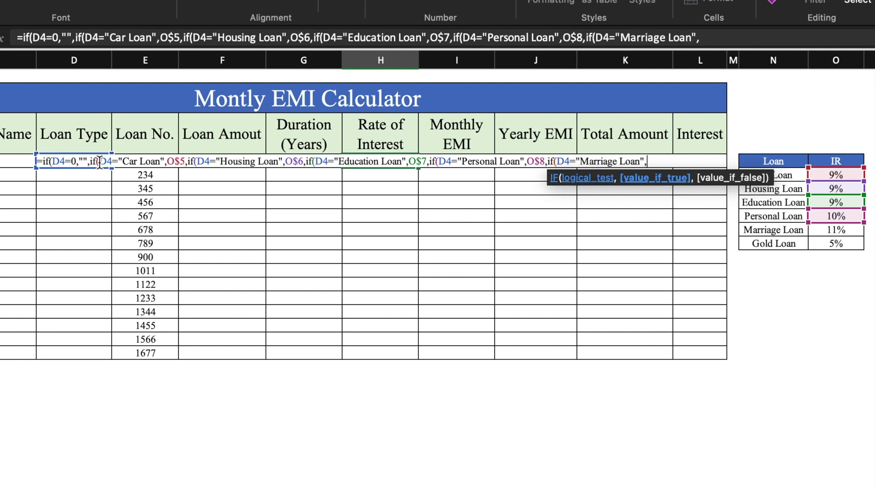
pyautogui.click(846, 231)
pyautogui.press('F4')
pyautogui.press('F4')
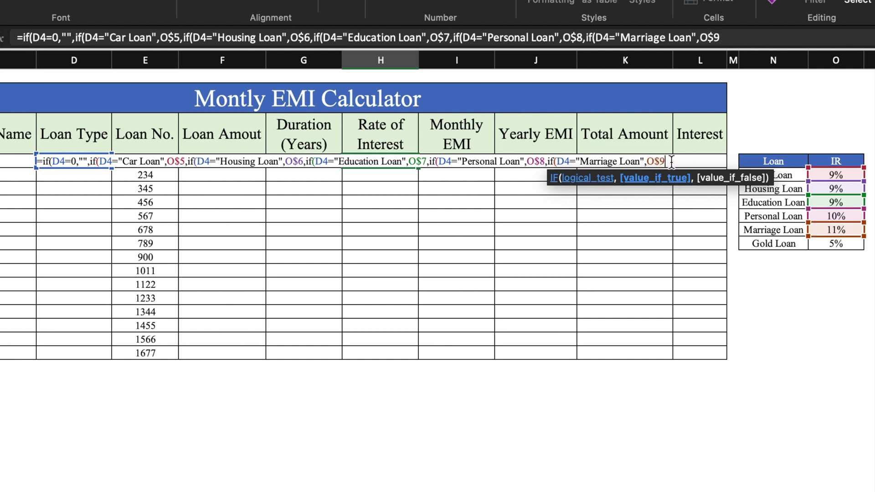
# Extend the H4 formula with a nested IF that tests whether D4 equals "Gold Loan"
pyautogui.write(',if(')
pyautogui.click(82, 179)
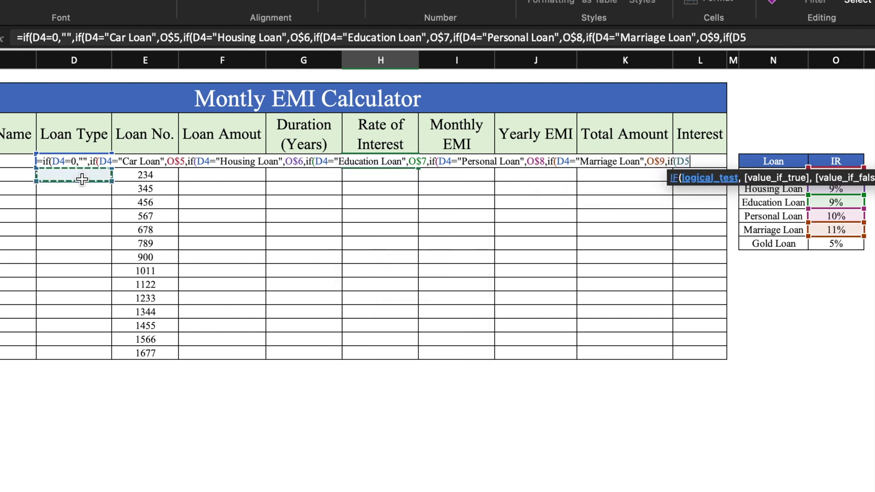
pyautogui.press('Up')
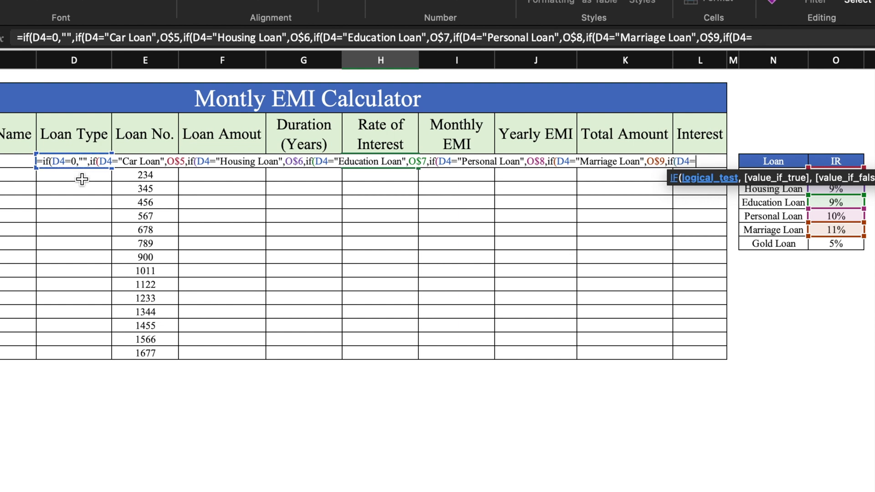
pyautogui.write('="Golad Loan')
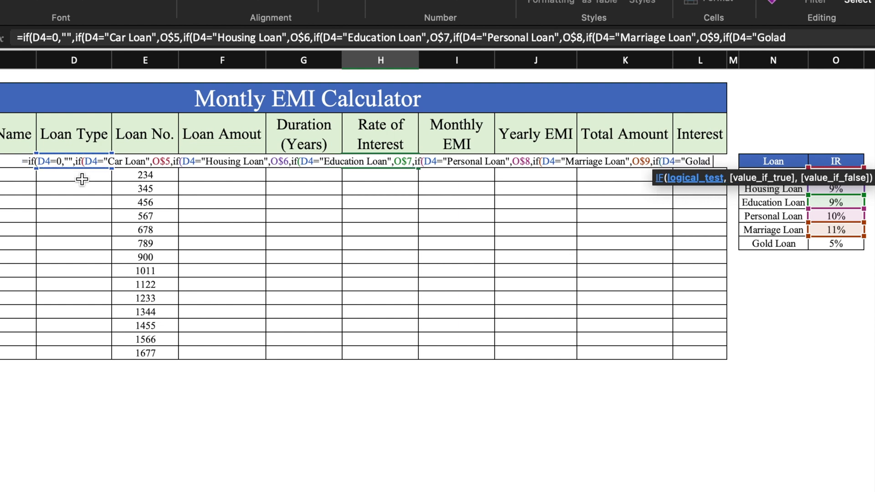
pyautogui.press('BackSpace')
pyautogui.press('BackSpace')
pyautogui.press('BackSpace')
pyautogui.press('BackSpace')
pyautogui.press('BackSpace')
pyautogui.press('BackSpace')
pyautogui.press('BackSpace')
pyautogui.write('d Loan",')
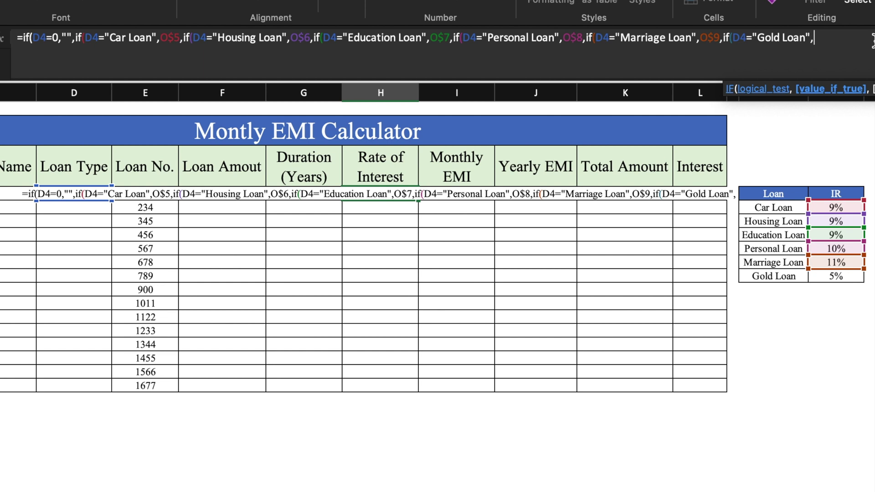
# Return O$10 for the Gold Loan case, close all seven nested IFs and enter the H4 formula
pyautogui.click(851, 275)
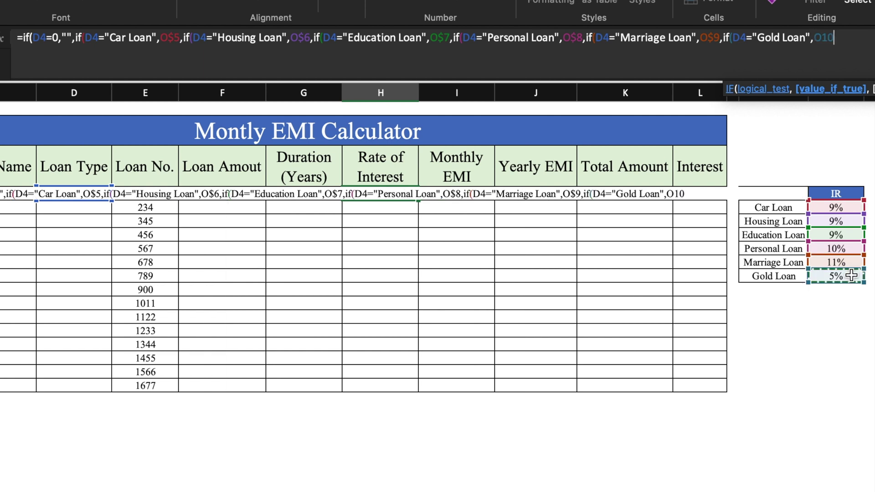
pyautogui.click(676, 196)
pyautogui.write('$10')
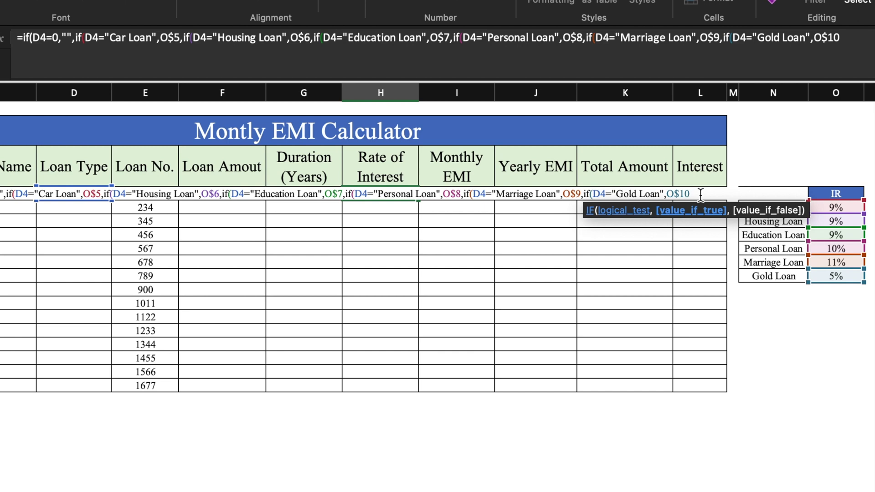
pyautogui.write(')))))))')
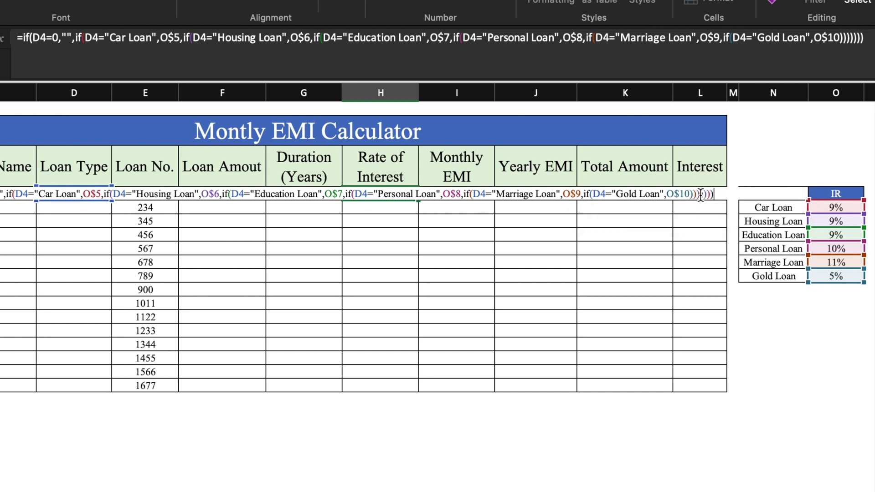
pyautogui.press('Return')
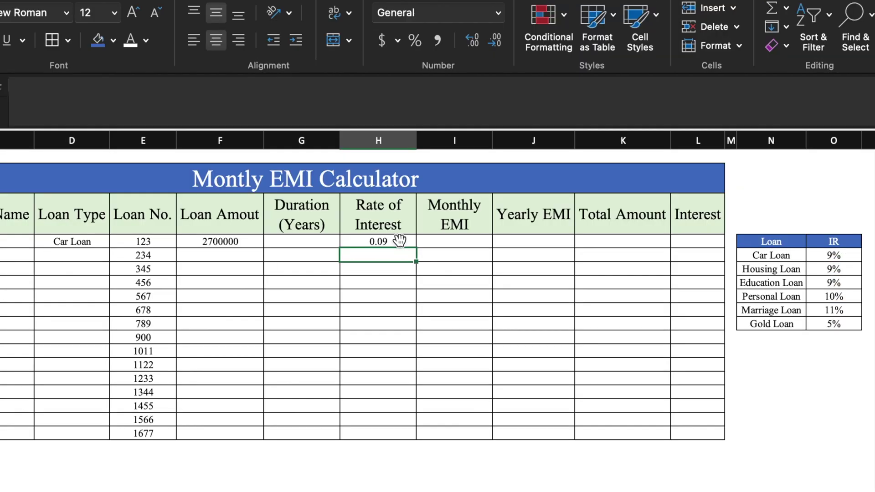
# Format H4 as a percentage and copy its formula down the Rate of Interest column to row 18
pyautogui.click(400, 241)
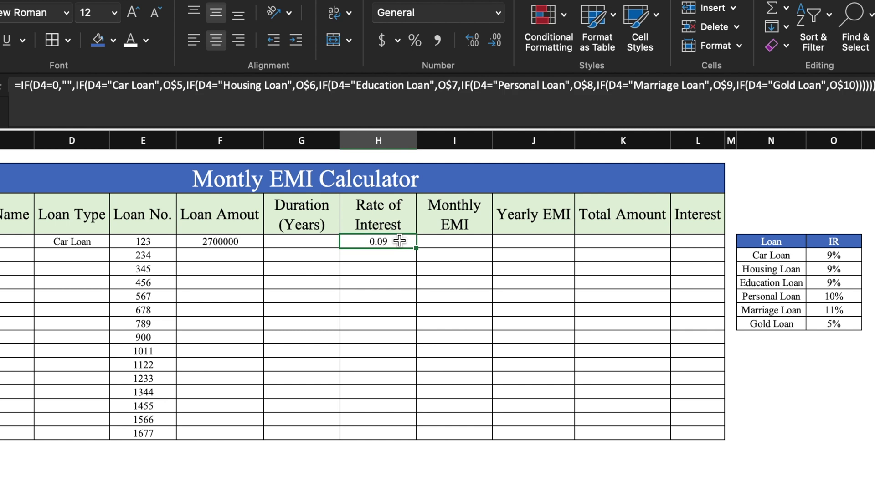
pyautogui.click(413, 41)
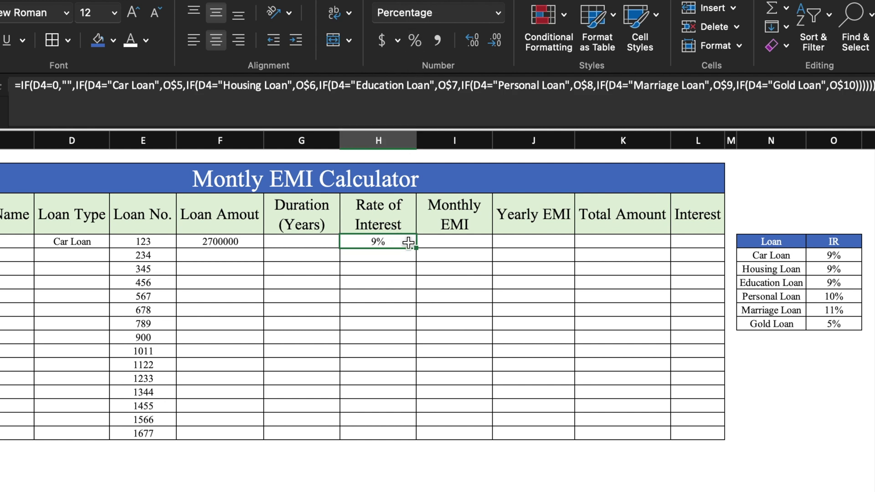
pyautogui.moveTo(419, 247); pyautogui.dragTo(414, 436)
pyautogui.click(533, 310)
# Examine the copied formulas in the Rate of Interest column from H5 downward
pyautogui.click(389, 256)
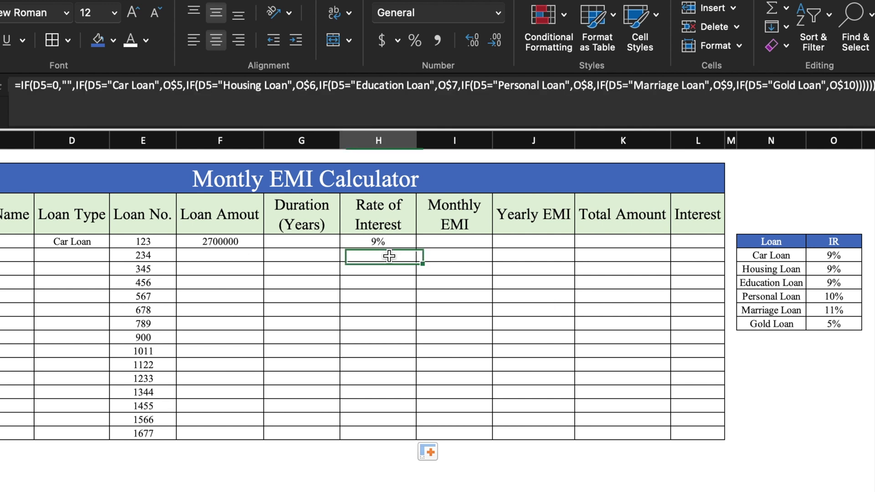
pyautogui.press('Down')
pyautogui.press('Down')
pyautogui.press('Down')
pyautogui.press('Down')
pyautogui.press('Down')
pyautogui.press('Down')
pyautogui.press('Down')
# Change the loan type in D4 to Gold Loan
pyautogui.click(98, 243)
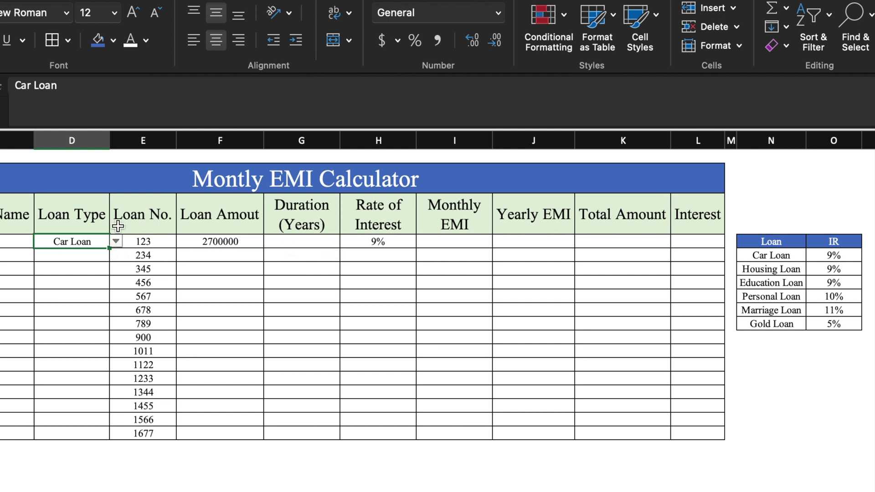
pyautogui.click(117, 241)
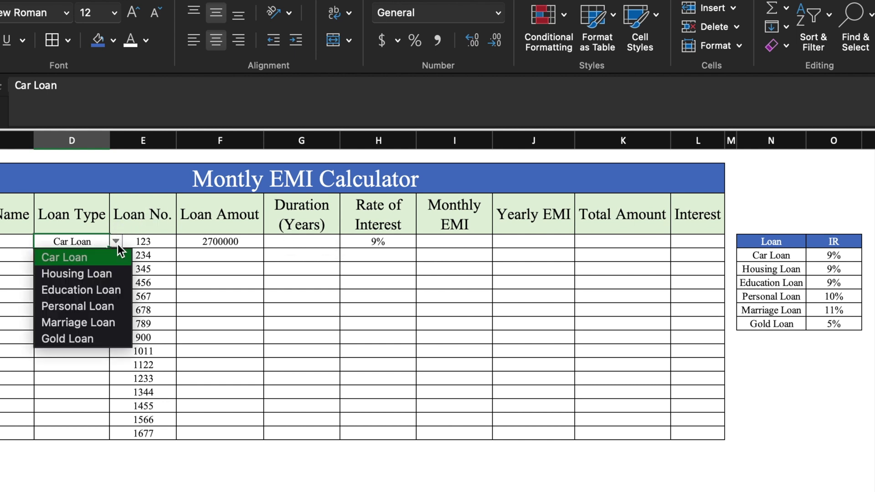
pyautogui.click(69, 339)
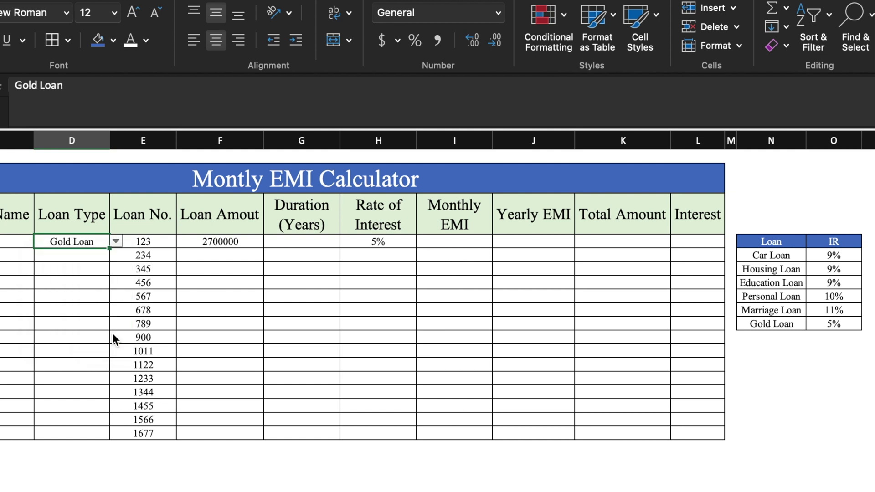
# Set the Gold Loan interest rate in the rate table to 8%
pyautogui.click(841, 323)
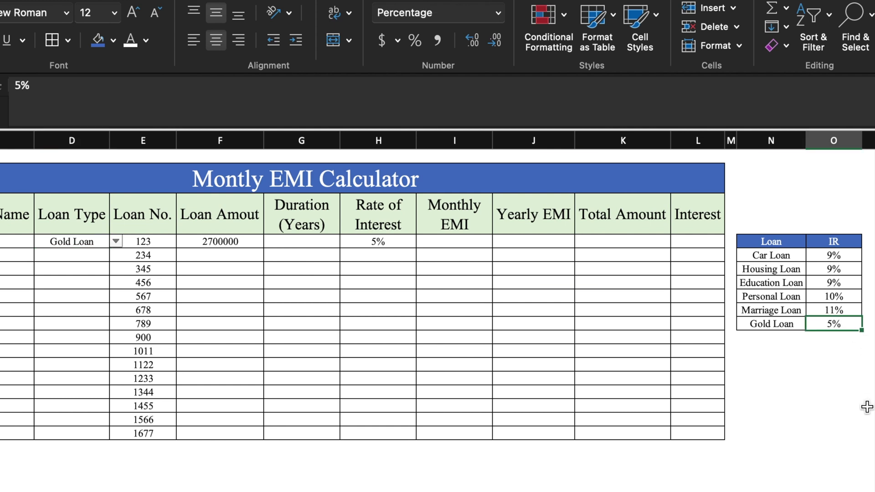
pyautogui.write('8')
pyautogui.press('Return')
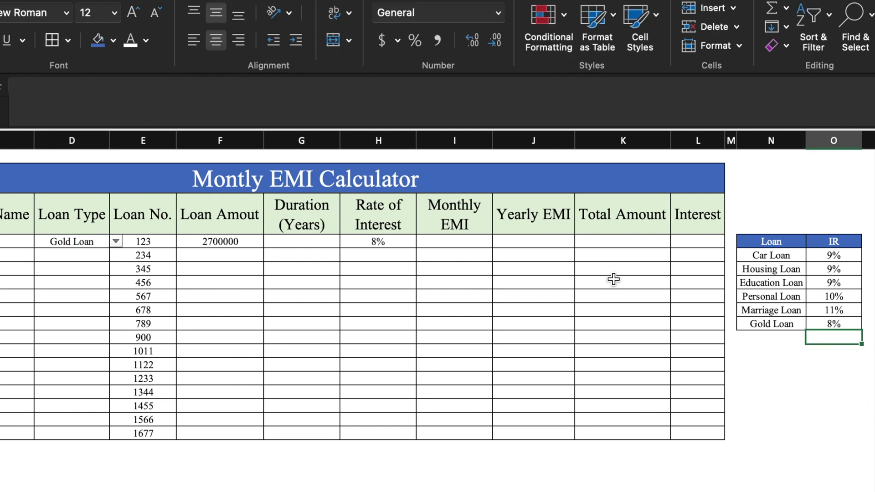
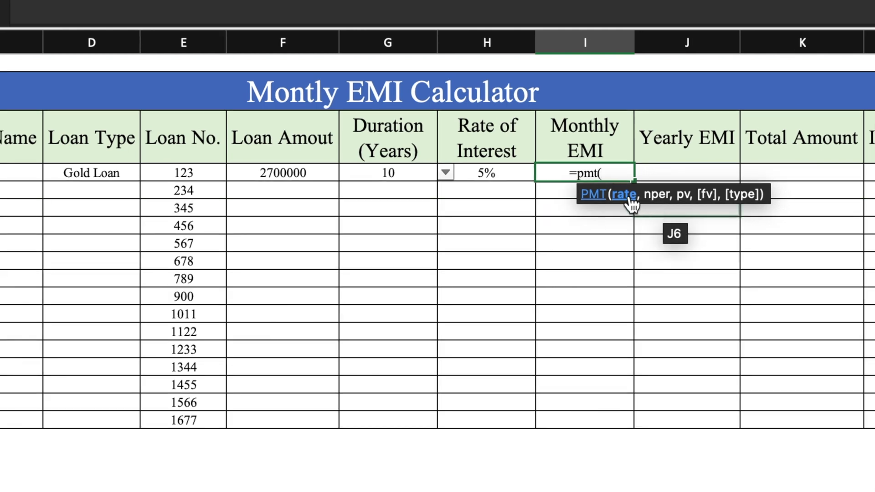
# Complete the monthly EMI formula in I4 as =-PMT(H4/12,G4*12,F4)
pyautogui.click(520, 174)
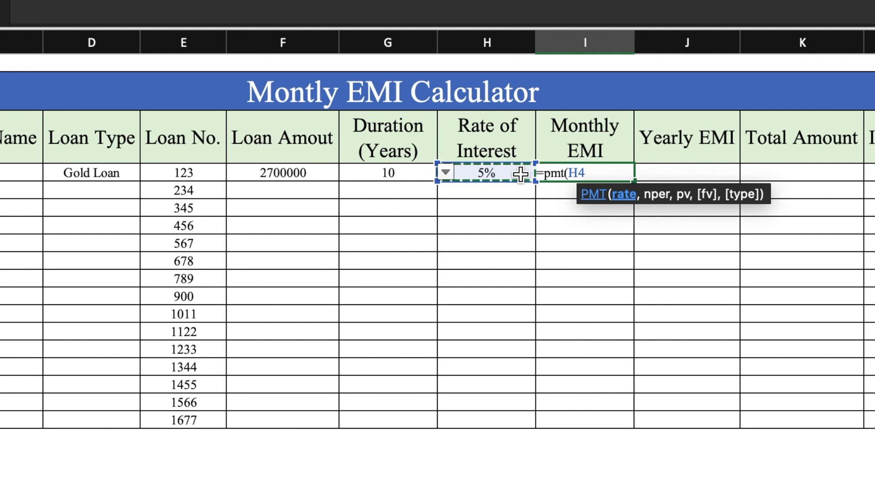
pyautogui.write('/12,')
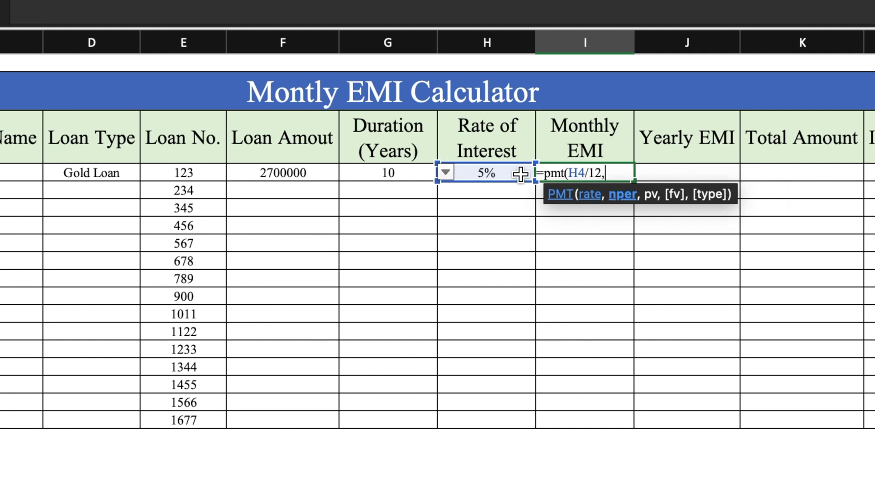
pyautogui.click(407, 170)
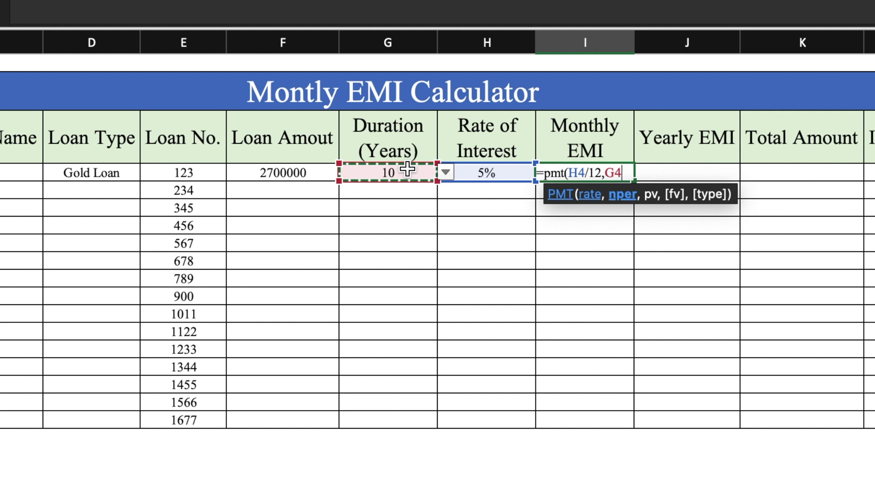
pyautogui.write('*12,')
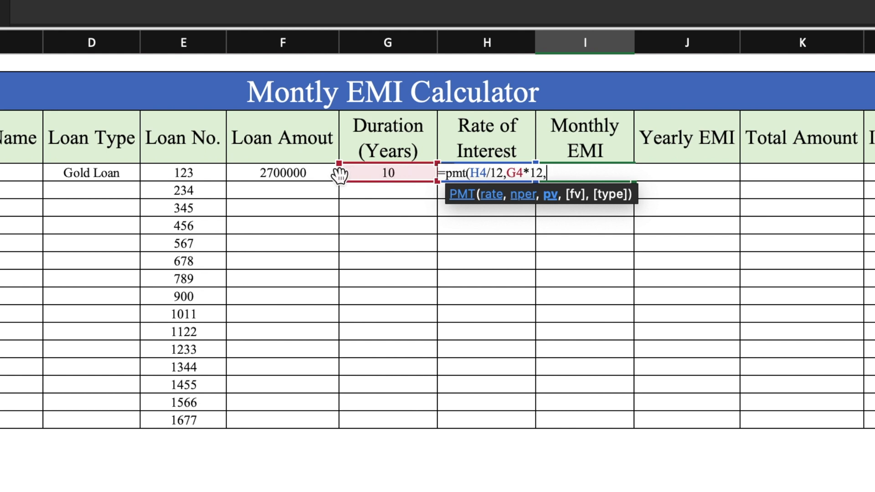
pyautogui.click(315, 173)
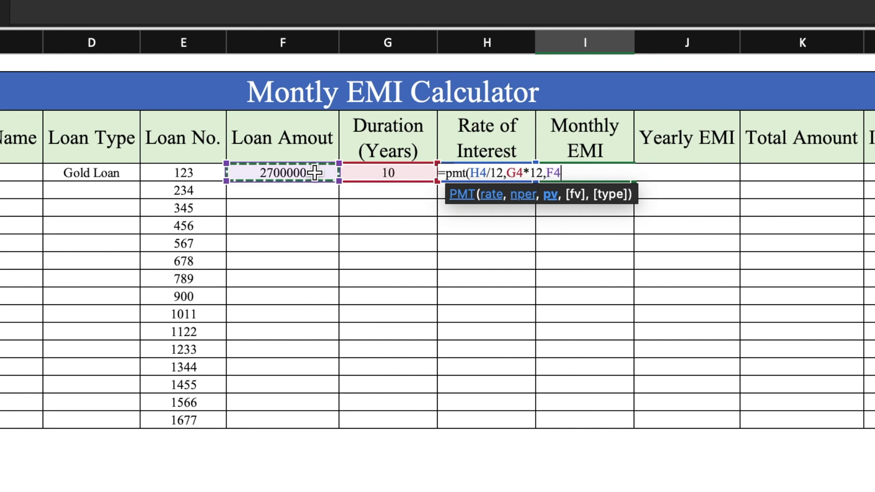
pyautogui.write(')')
pyautogui.press('Return')
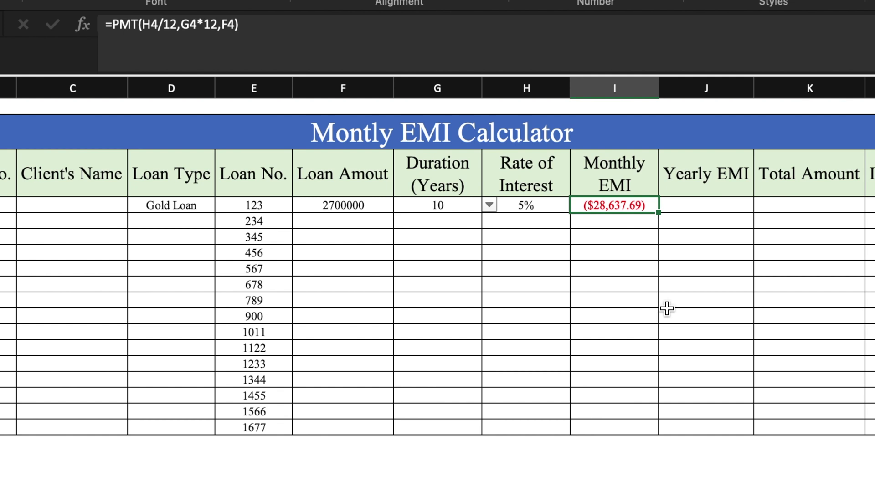
pyautogui.click(112, 26)
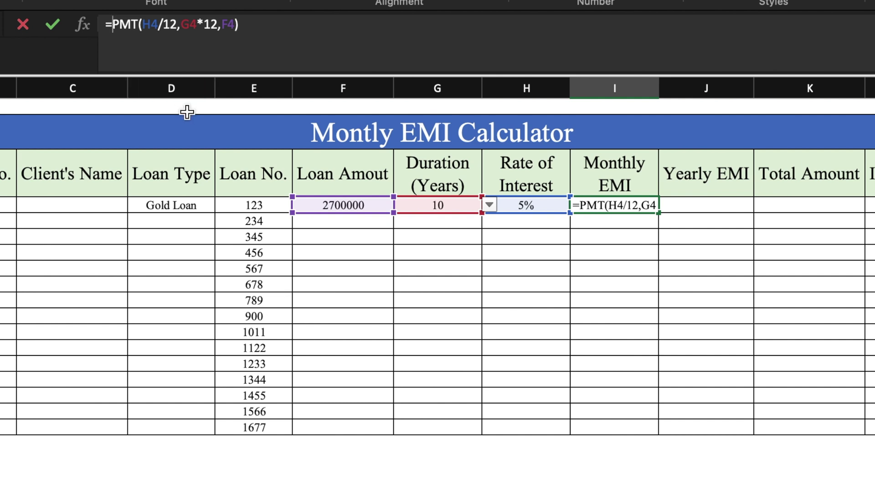
pyautogui.press('Return')
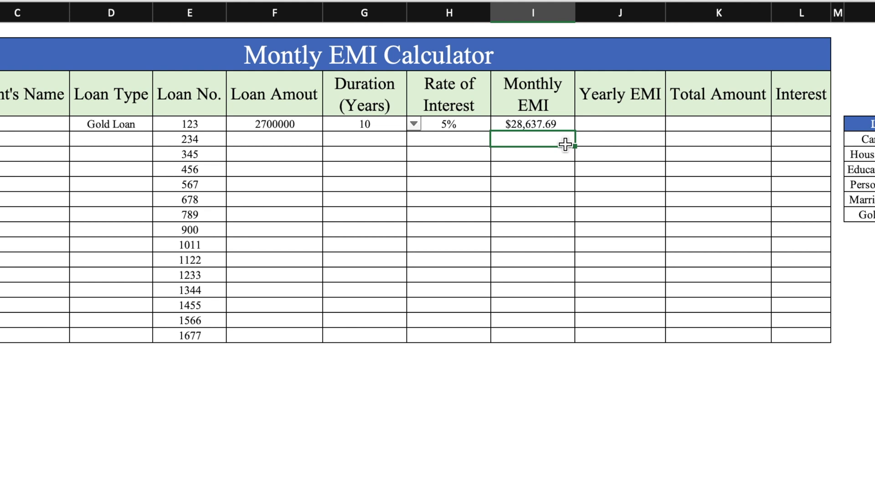
# Format the monthly EMI in I4 without a currency symbol
pyautogui.click(547, 123)
pyautogui.rightClick(550, 122)
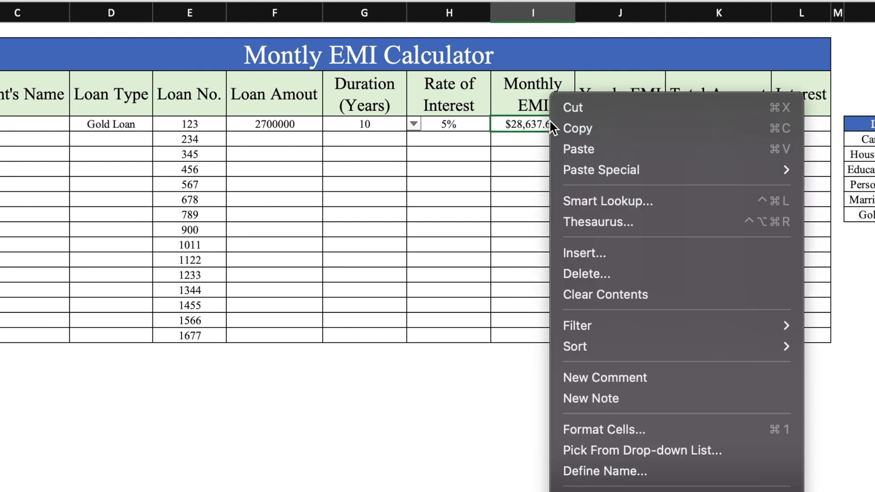
pyautogui.click(637, 426)
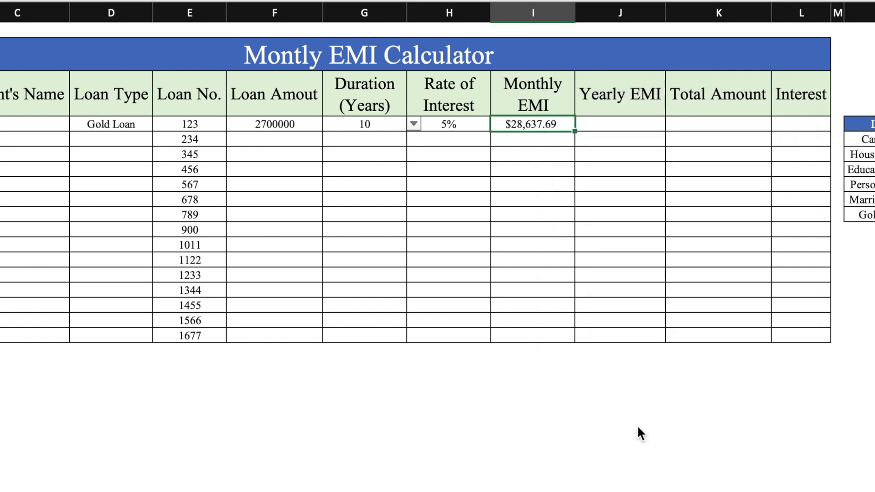
pyautogui.click(436, 113)
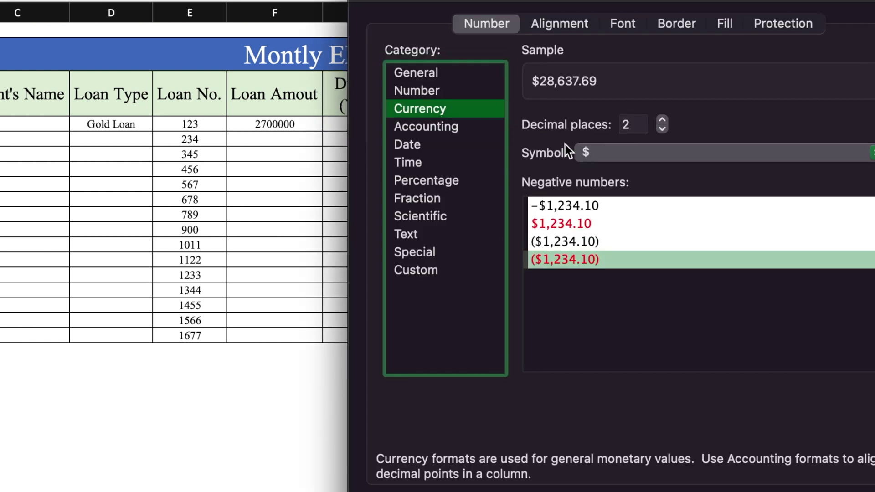
pyautogui.click(872, 154)
pyautogui.click(820, 140)
pyautogui.press('Return')
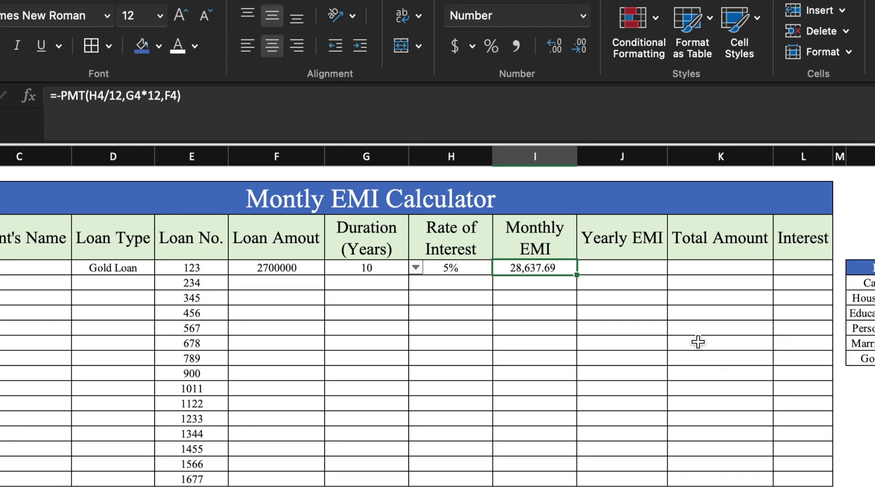
# Show I4 with no decimal places and copy its formula down the Monthly EMI column to row 18
pyautogui.click(580, 48)
pyautogui.click(580, 48)
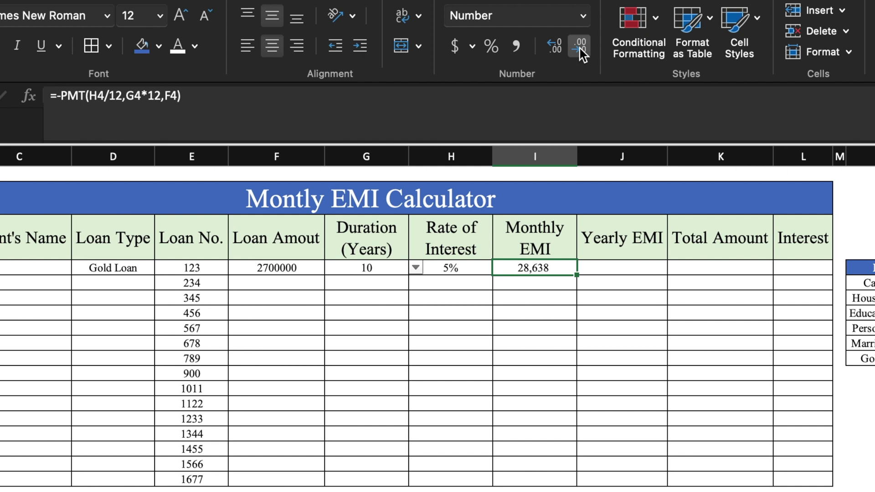
pyautogui.moveTo(577, 275); pyautogui.dragTo(578, 481)
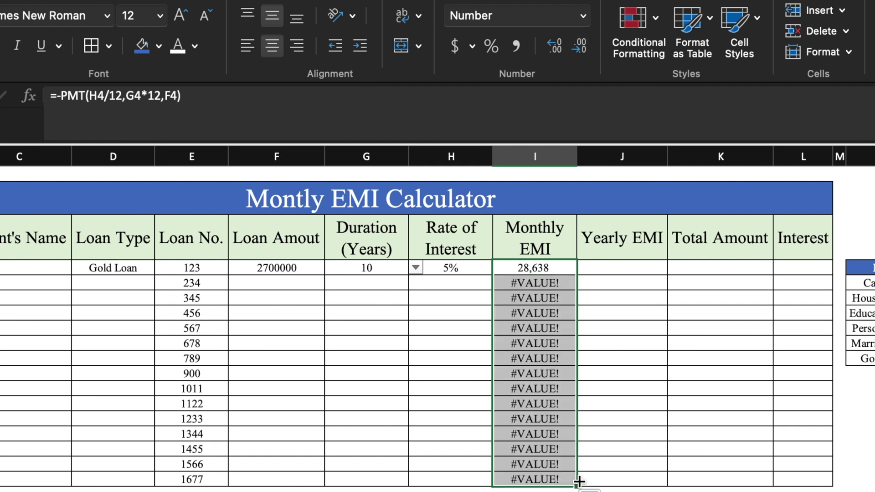
# Make the monthly EMI formula in I4 blank-safe as =IF(F4=0,"",-PMT(H4/12,G4*12,F4)) and copy it down to I18
pyautogui.click(547, 269)
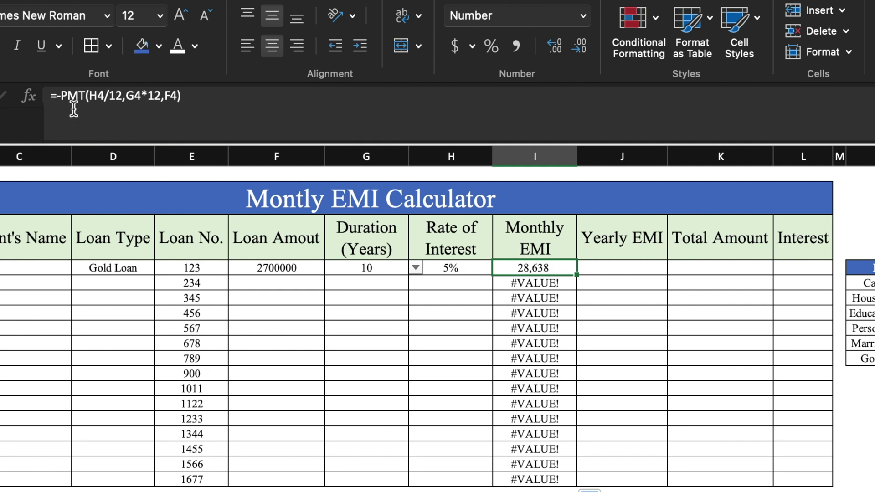
pyautogui.click(58, 97)
pyautogui.write('-')
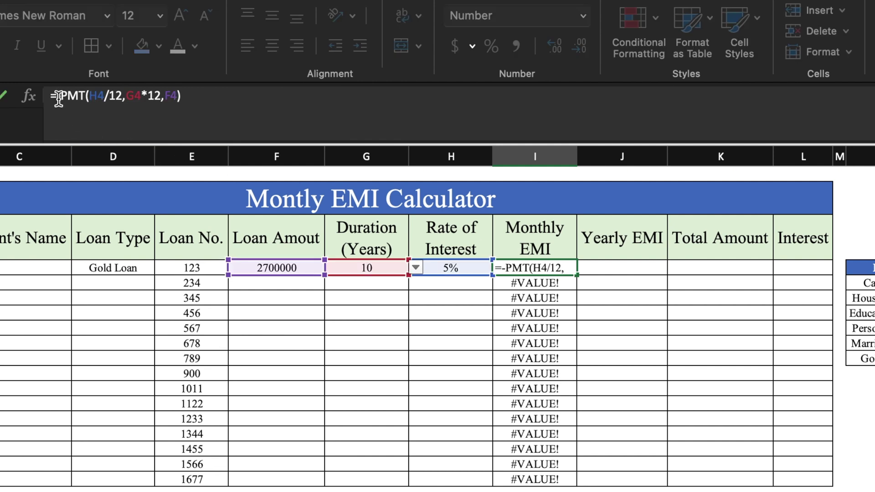
pyautogui.write('if(')
pyautogui.click(300, 267)
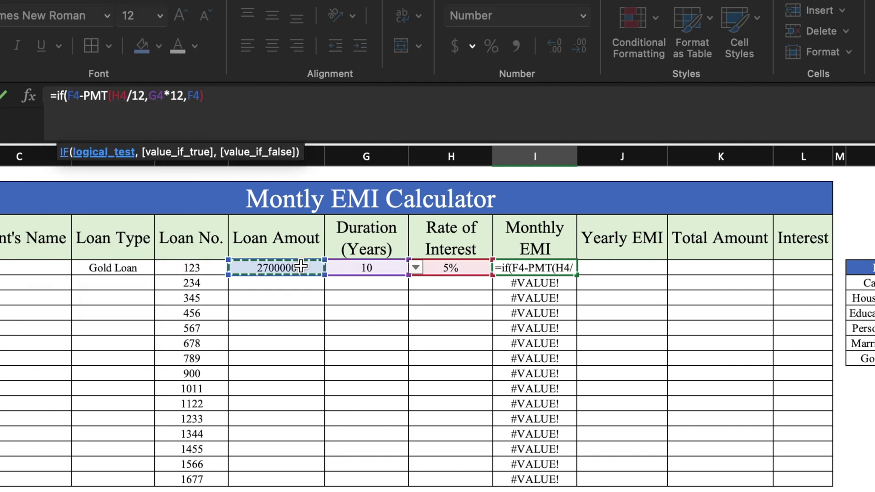
pyautogui.write('=0')
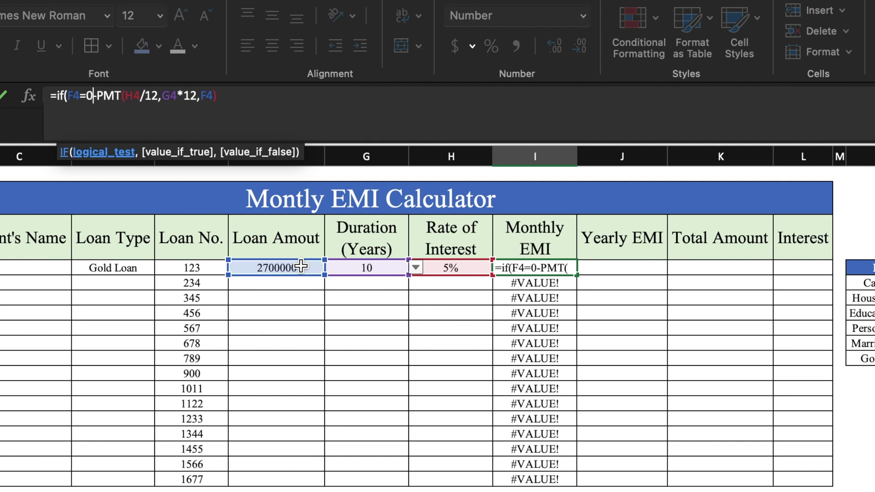
pyautogui.write(',"",')
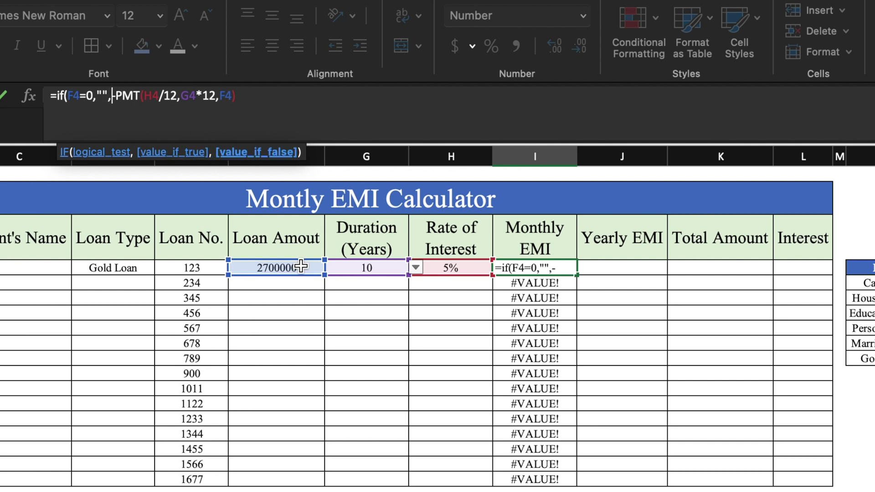
pyautogui.click(305, 106)
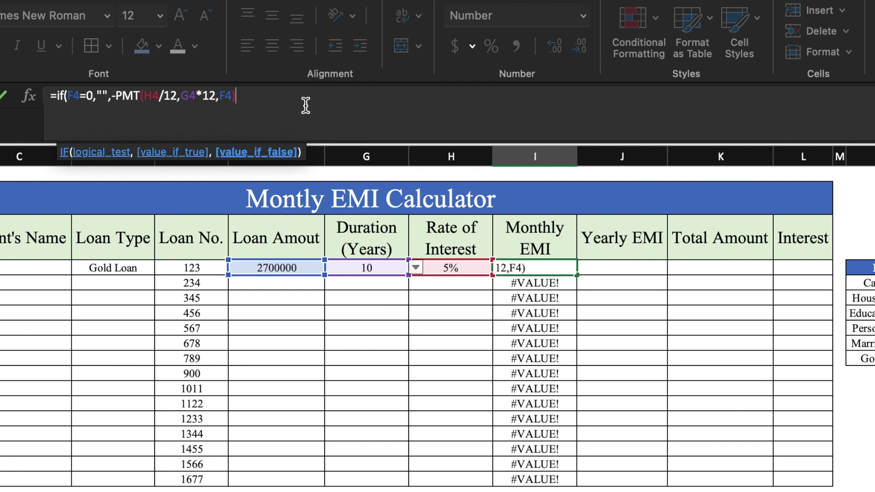
pyautogui.write(')')
pyautogui.press('Return')
pyautogui.click(560, 269)
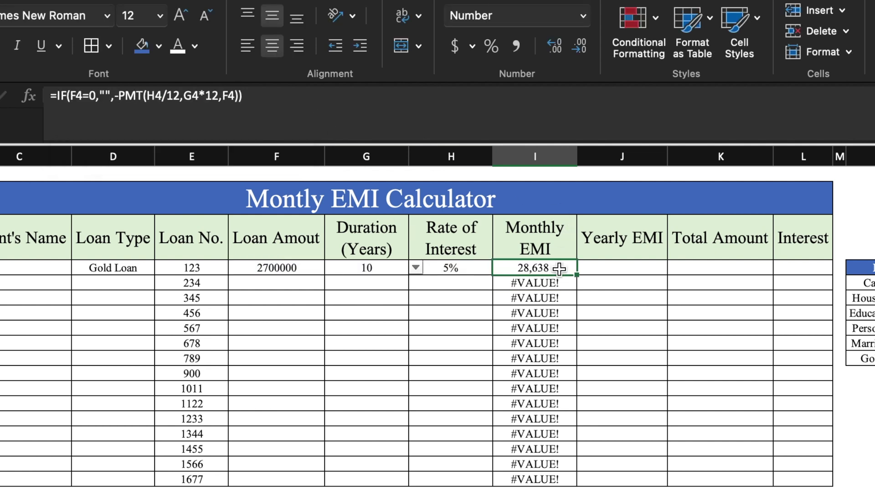
pyautogui.moveTo(577, 275); pyautogui.dragTo(578, 478)
# Calculate the yearly EMI in J4 with the formula =I4*12
pyautogui.click(629, 269)
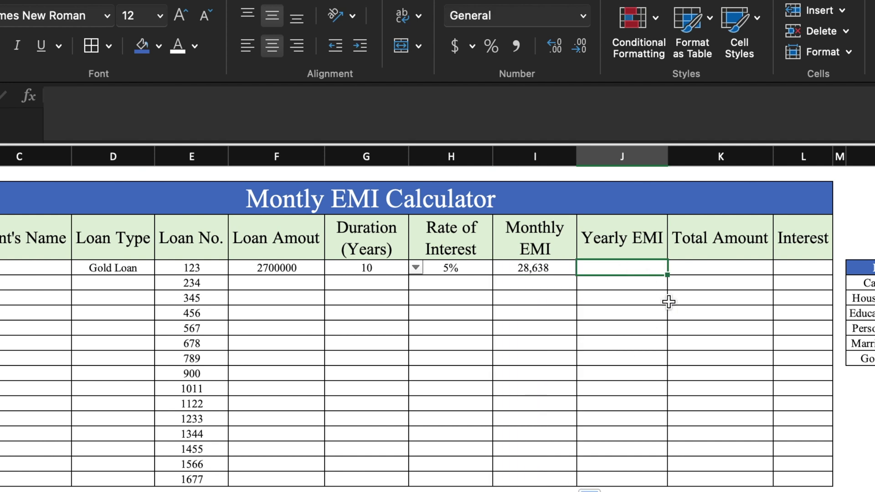
pyautogui.write('=')
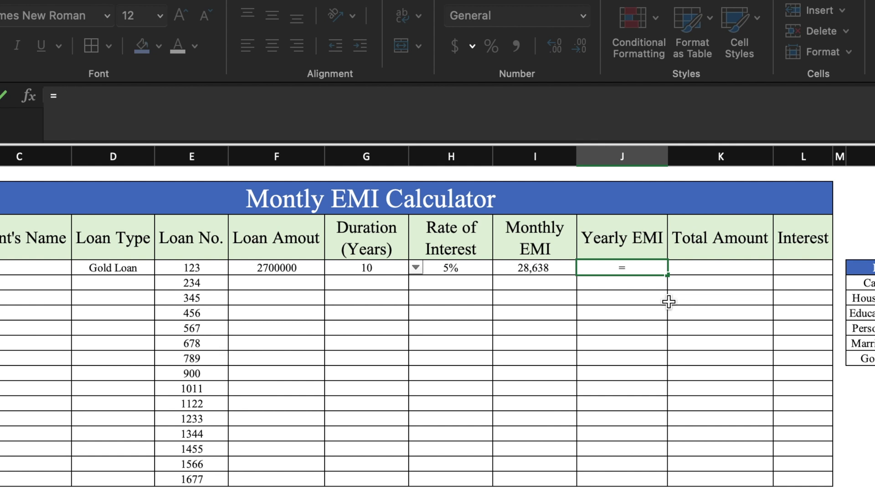
pyautogui.click(560, 272)
pyautogui.write('*12')
pyautogui.press('Return')
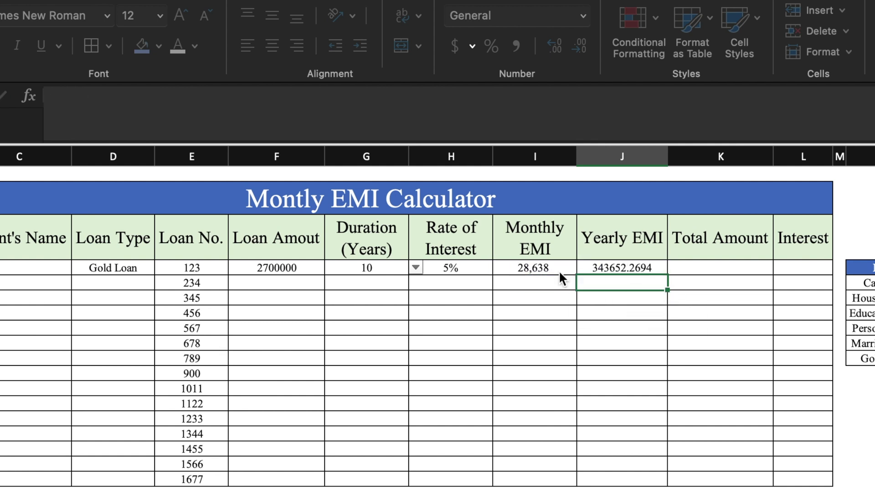
# Show the yearly EMI in J4 with no decimal places and copy it down the column to row 18
pyautogui.click(651, 265)
pyautogui.click(580, 45)
pyautogui.click(580, 45)
pyautogui.click(580, 45)
pyautogui.click(579, 46)
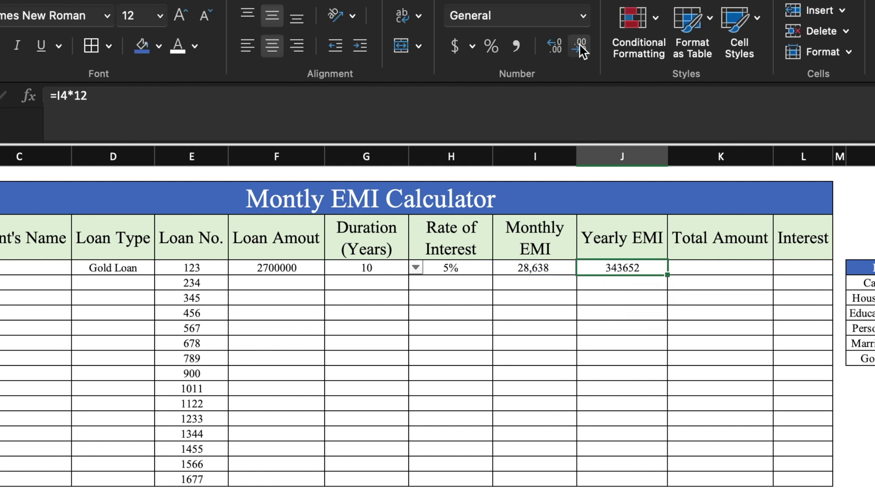
pyautogui.doubleClick(668, 276)
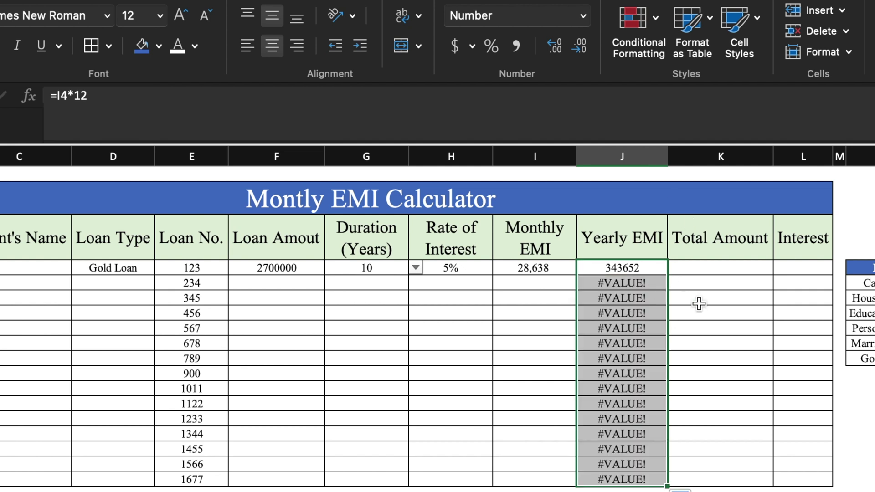
# Make the yearly EMI formula in J4 blank-safe as =IF(F4=0,"",I4*12) and copy it down to J18
pyautogui.click(656, 268)
pyautogui.click(56, 97)
pyautogui.write('if(')
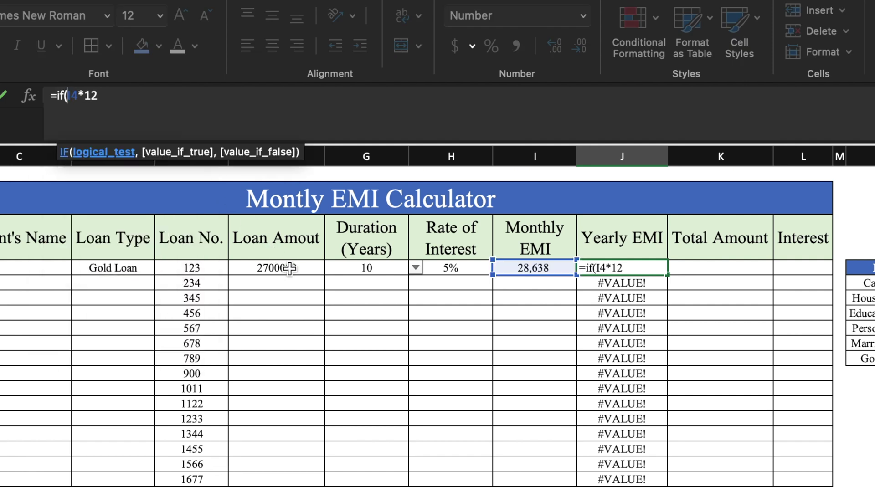
pyautogui.click(289, 268)
pyautogui.write('=0')
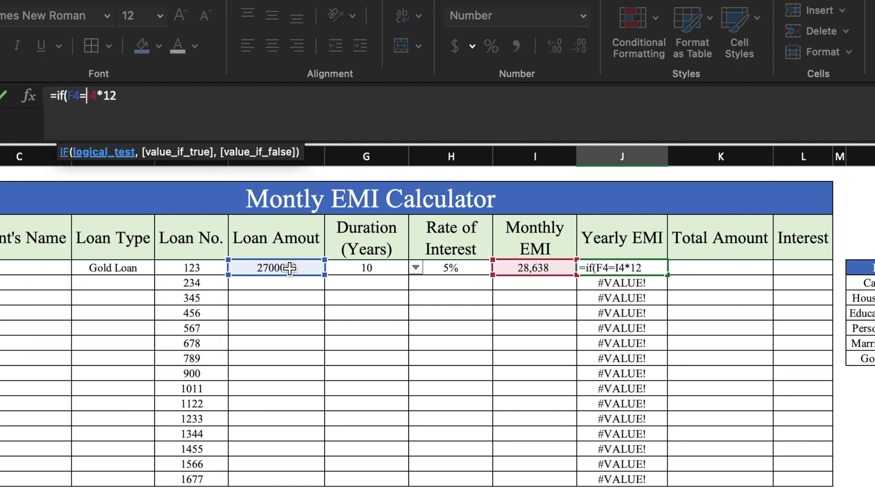
pyautogui.write(',')
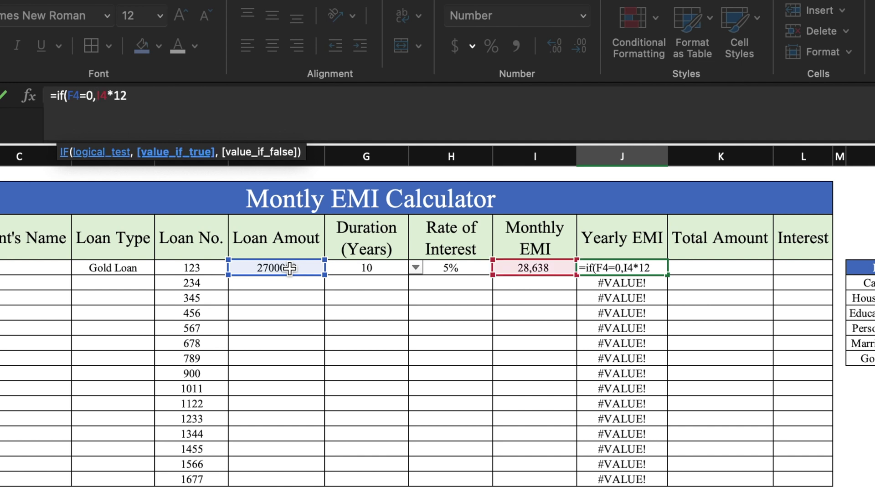
pyautogui.write('"",')
pyautogui.click(241, 100)
pyautogui.write(')')
pyautogui.press('Return')
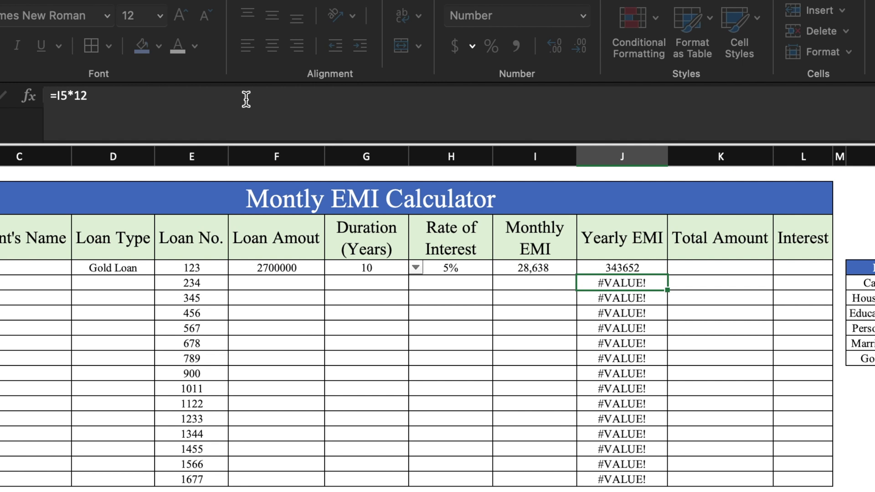
pyautogui.click(647, 269)
pyautogui.press('cmd+z')
# Calculate the total amount in K4 with the formula =J4*G4
pyautogui.click(708, 269)
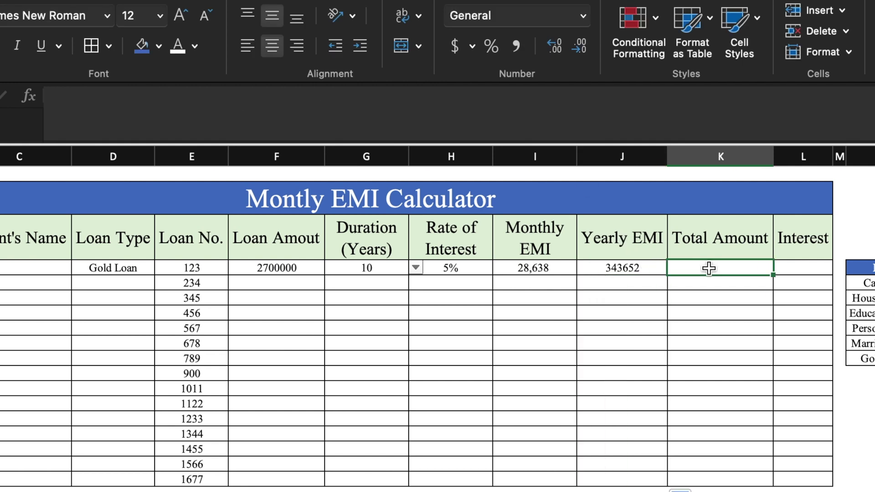
pyautogui.write('=')
pyautogui.click(642, 269)
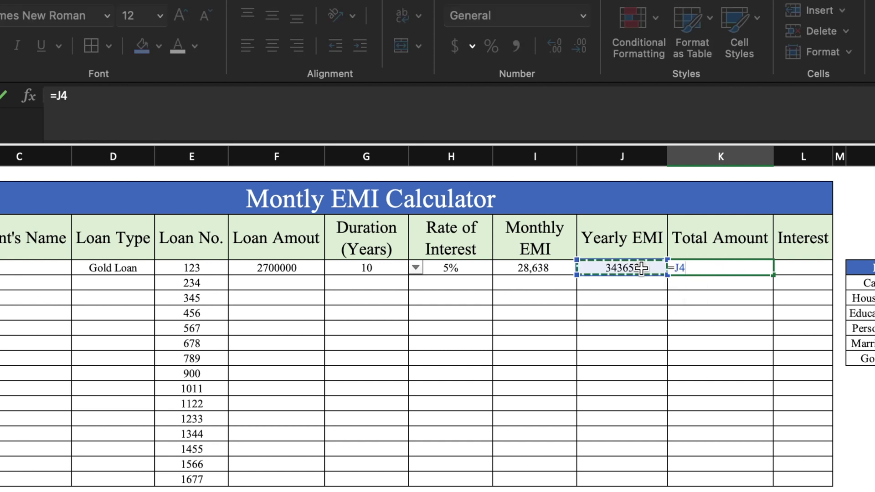
pyautogui.write('*')
pyautogui.click(392, 269)
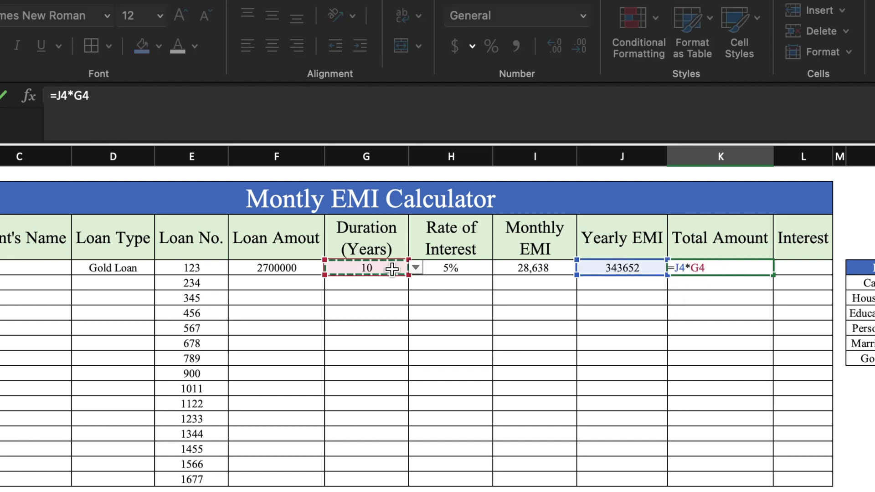
pyautogui.press('Return')
# Show the total amount in K4 with no decimal places and copy it down the column to row 18
pyautogui.click(764, 269)
pyautogui.click(576, 48)
pyautogui.click(576, 48)
pyautogui.click(576, 48)
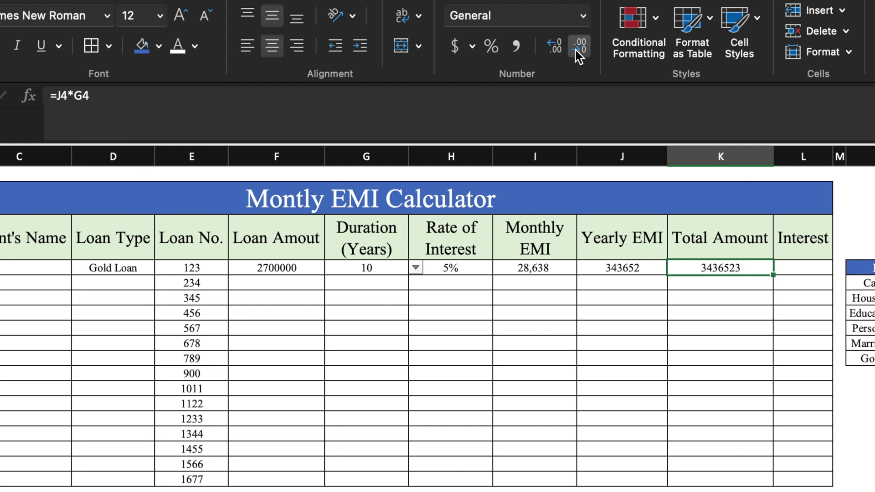
pyautogui.doubleClick(774, 275)
pyautogui.click(765, 297)
# Make the total amount formula in K4 blank-safe as =IF(F4=0,"",J4*G4) and copy it down to K18
pyautogui.click(743, 268)
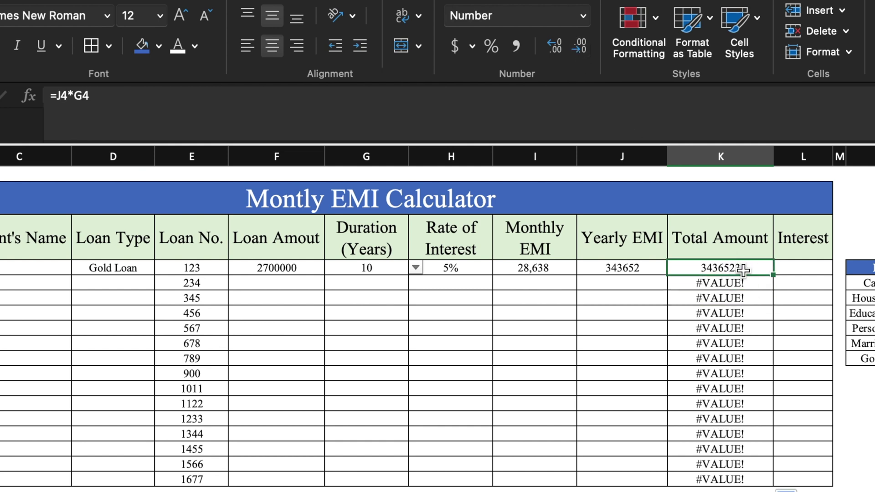
pyautogui.click(57, 98)
pyautogui.write('if(')
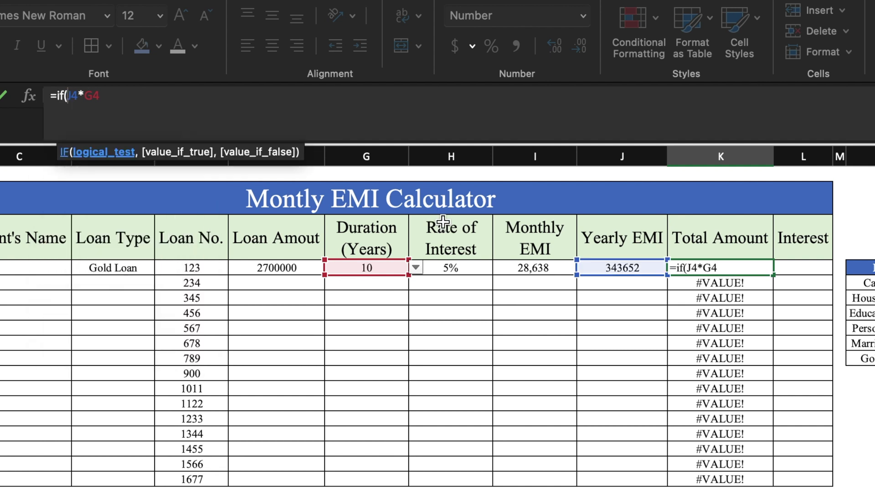
pyautogui.click(297, 268)
pyautogui.write('=')
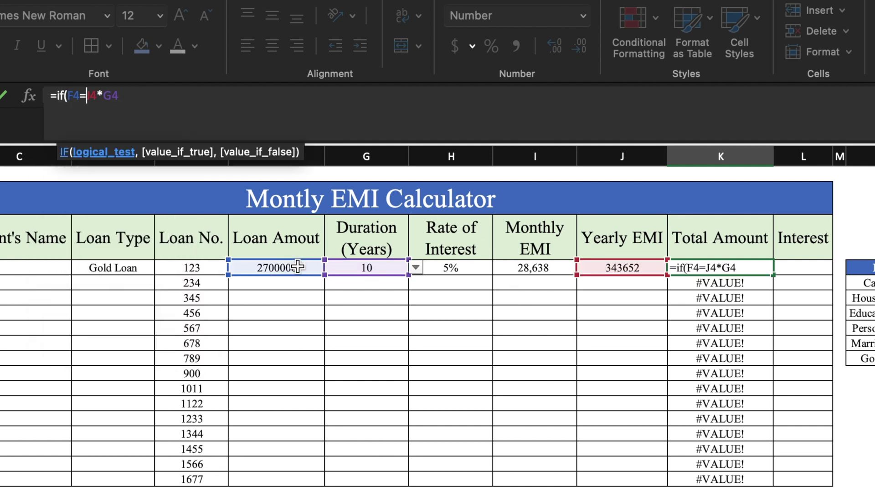
pyautogui.write('0,')
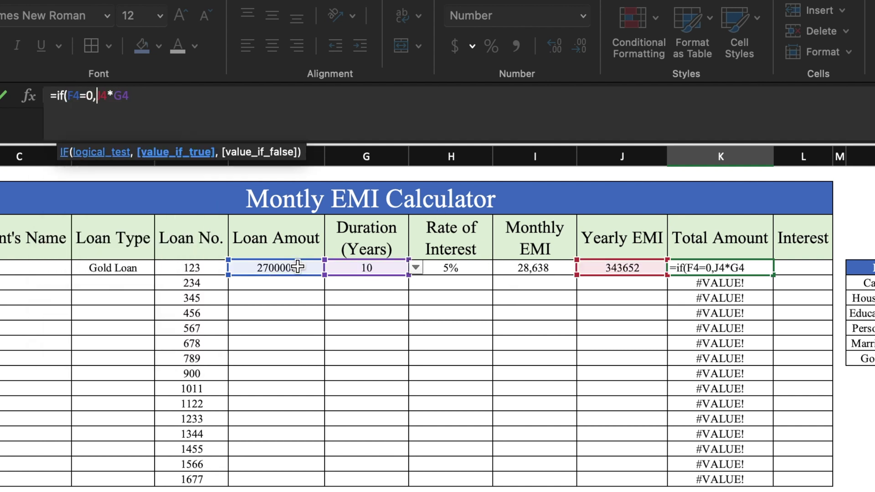
pyautogui.write('"",')
pyautogui.click(268, 108)
pyautogui.press('Return')
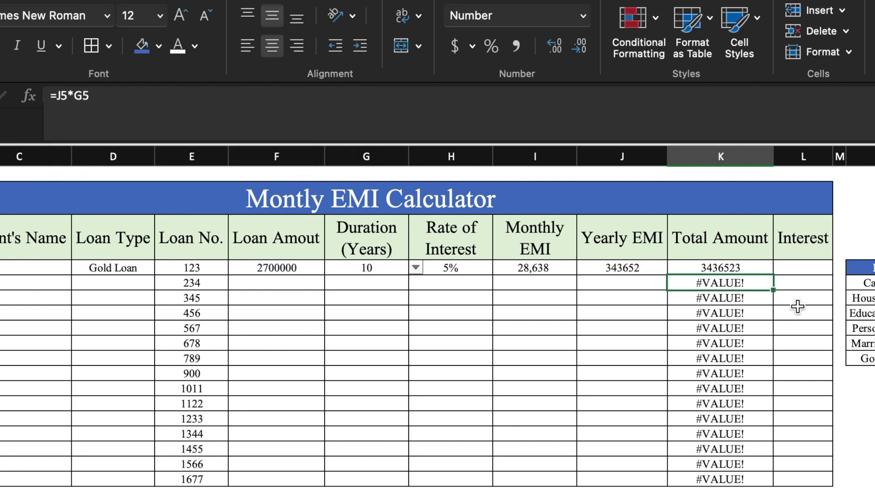
pyautogui.click(759, 272)
pyautogui.doubleClick(776, 275)
# Calculate the interest in L4 with the formula =K4-F4 and copy it down to L18
pyautogui.click(788, 272)
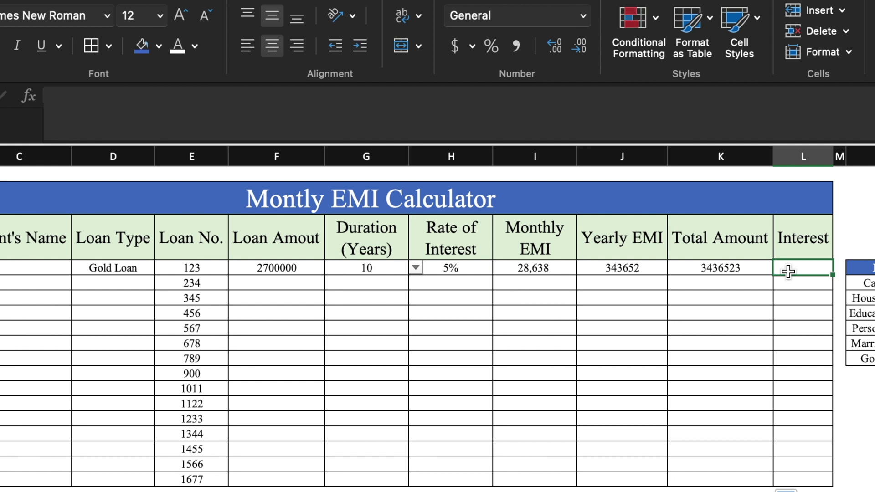
pyautogui.write('=')
pyautogui.click(752, 271)
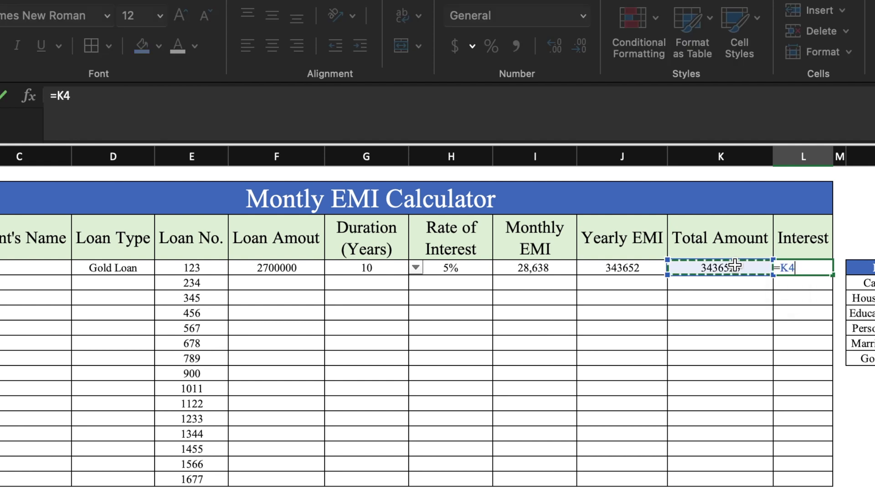
pyautogui.write('-')
pyautogui.click(307, 268)
pyautogui.press('Return')
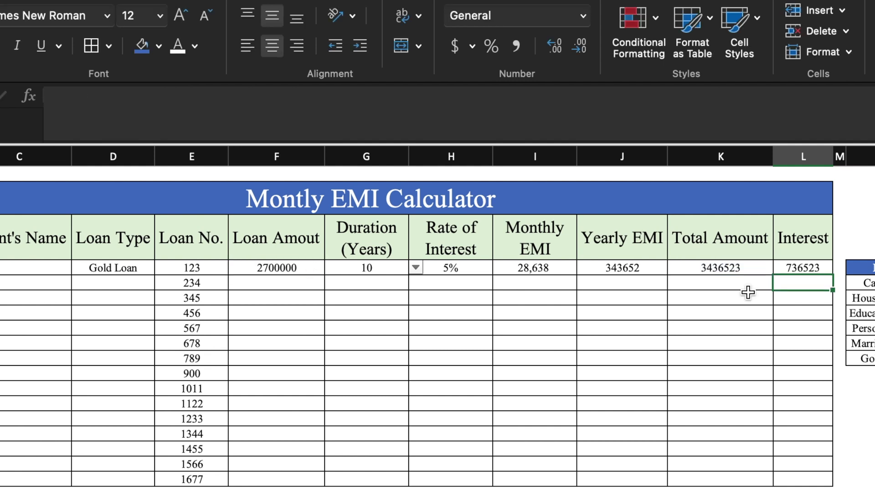
pyautogui.click(825, 268)
pyautogui.moveTo(832, 275); pyautogui.dragTo(837, 488)
# Make the interest formula in L4 blank-safe as =IF(F4=0,"",K4-F4) and copy it down to L18
pyautogui.click(56, 102)
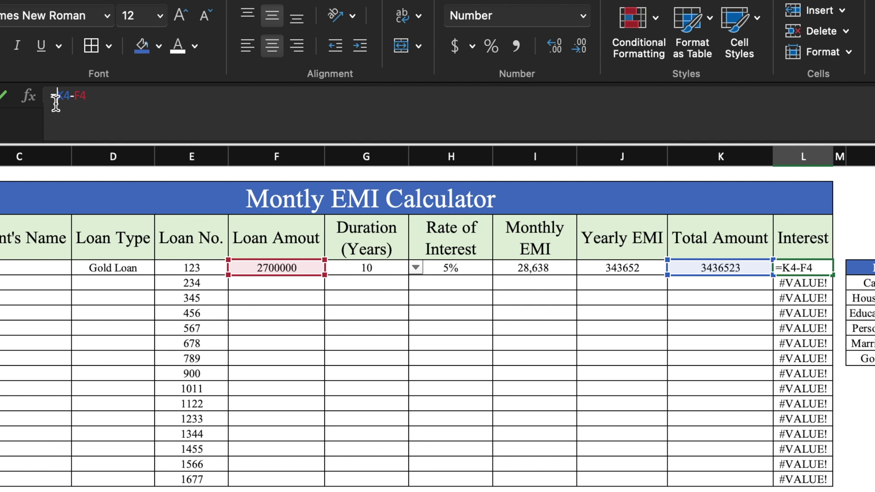
pyautogui.write('if(')
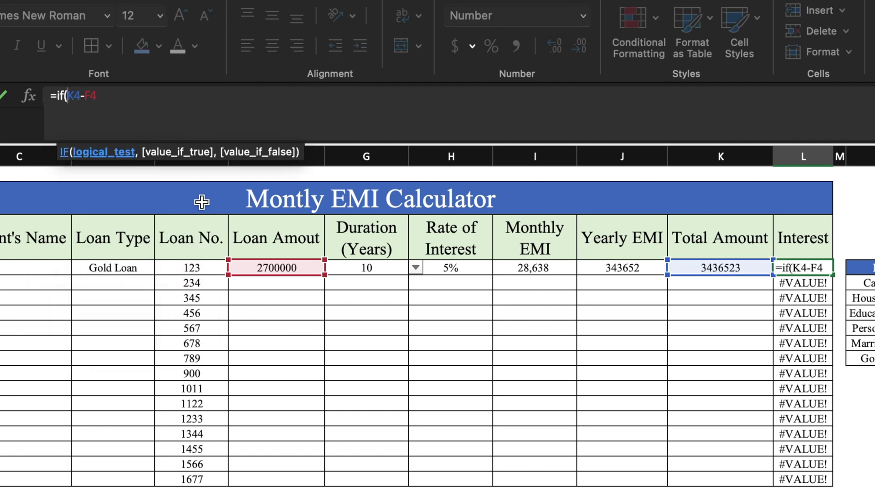
pyautogui.click(272, 268)
pyautogui.write('=')
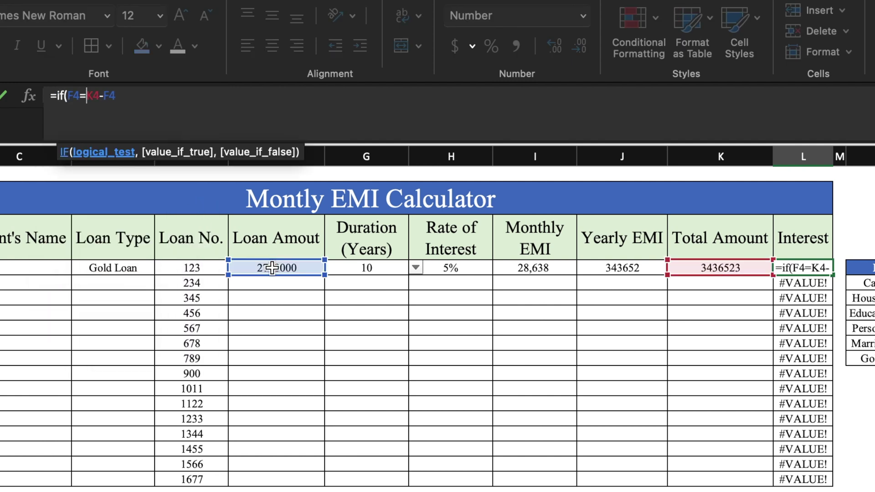
pyautogui.write('0,')
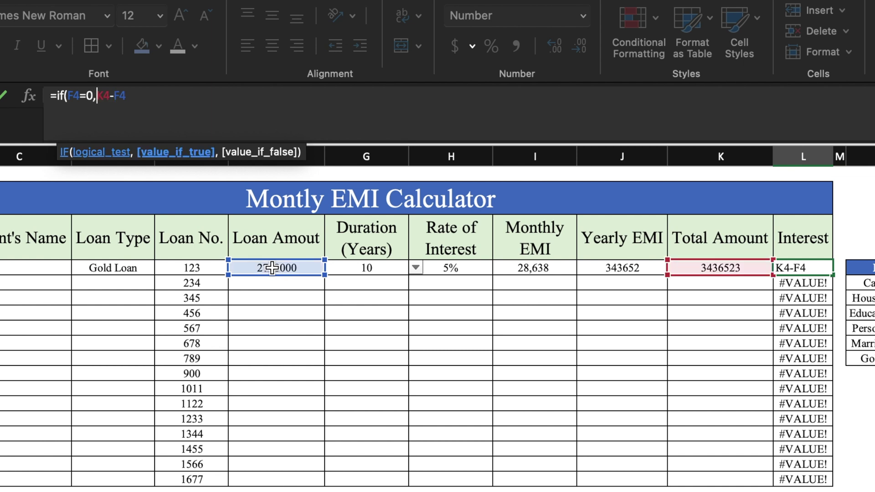
pyautogui.write('"",')
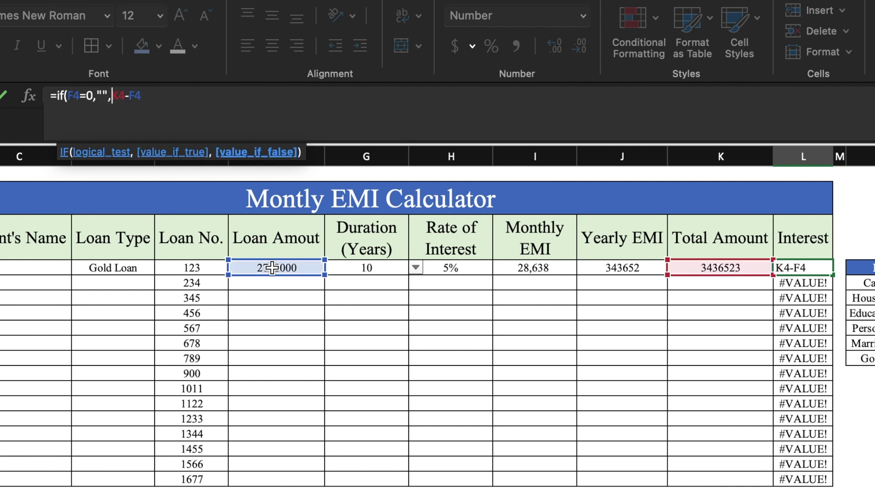
pyautogui.press('Return')
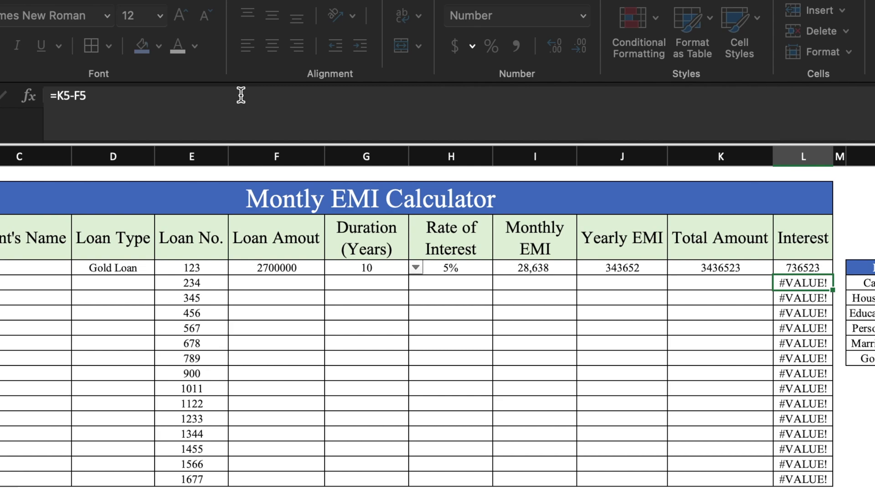
pyautogui.click(827, 273)
pyautogui.moveTo(726, 202); pyautogui.dragTo(726, 388)
# Fill the loan amount cells F4:F18 with the recently used light olive-green color
pyautogui.moveTo(230, 194); pyautogui.dragTo(232, 386)
pyautogui.click(229, 268)
pyautogui.click(102, 1)
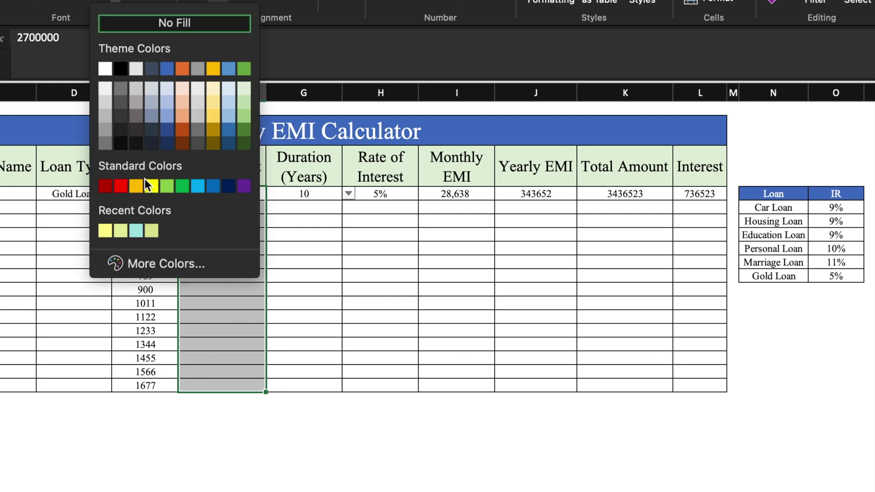
pyautogui.click(152, 230)
pyautogui.click(316, 294)
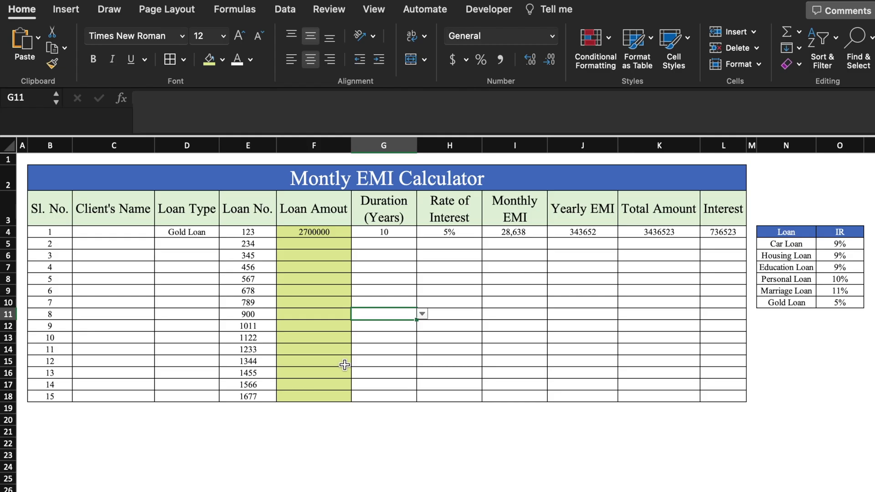